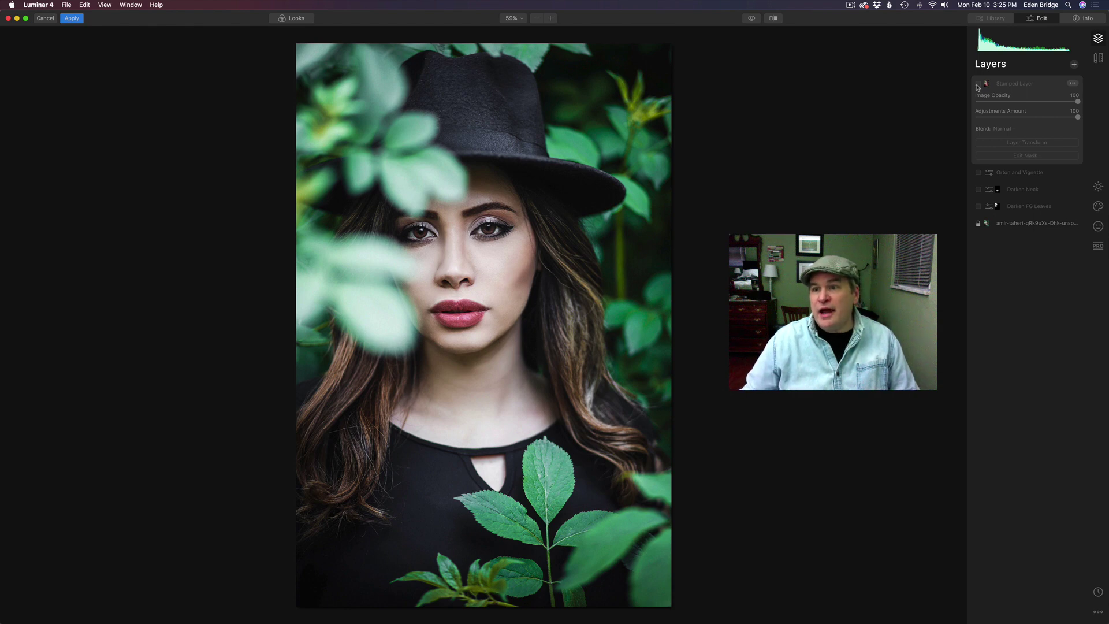
click(977, 84)
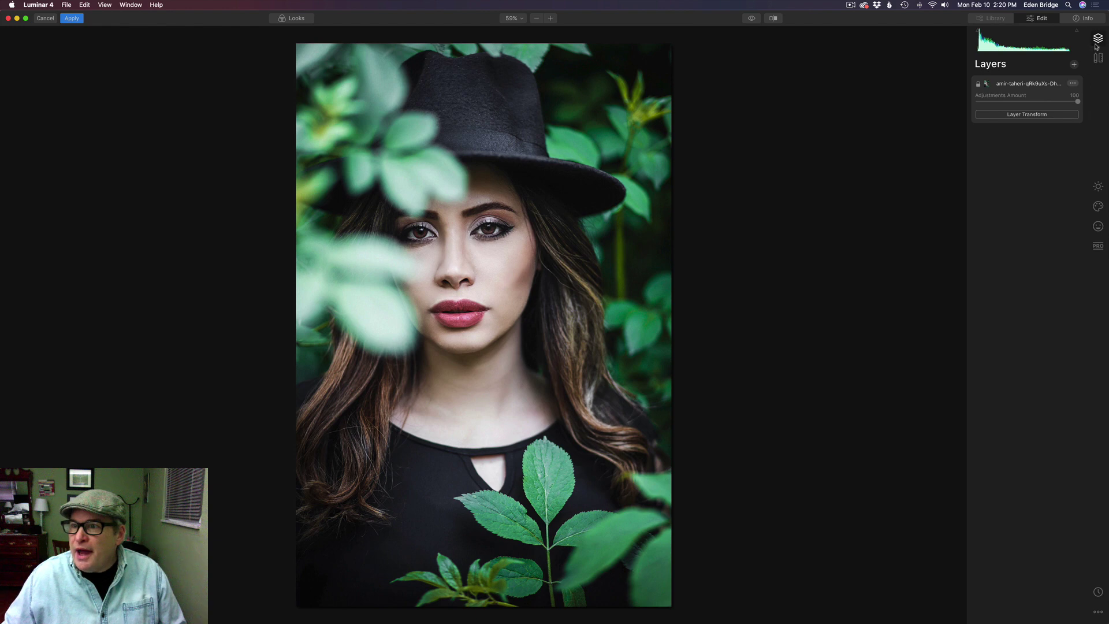
- Add a new adjustment layer above the portrait and open its Light adjustments
click(1074, 64)
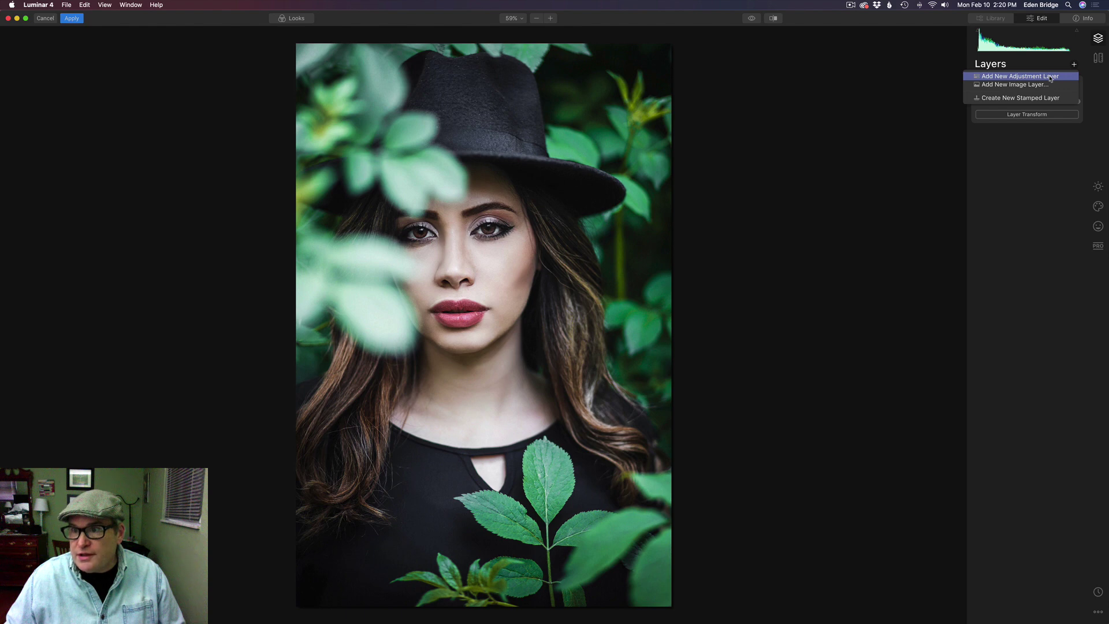
click(1050, 76)
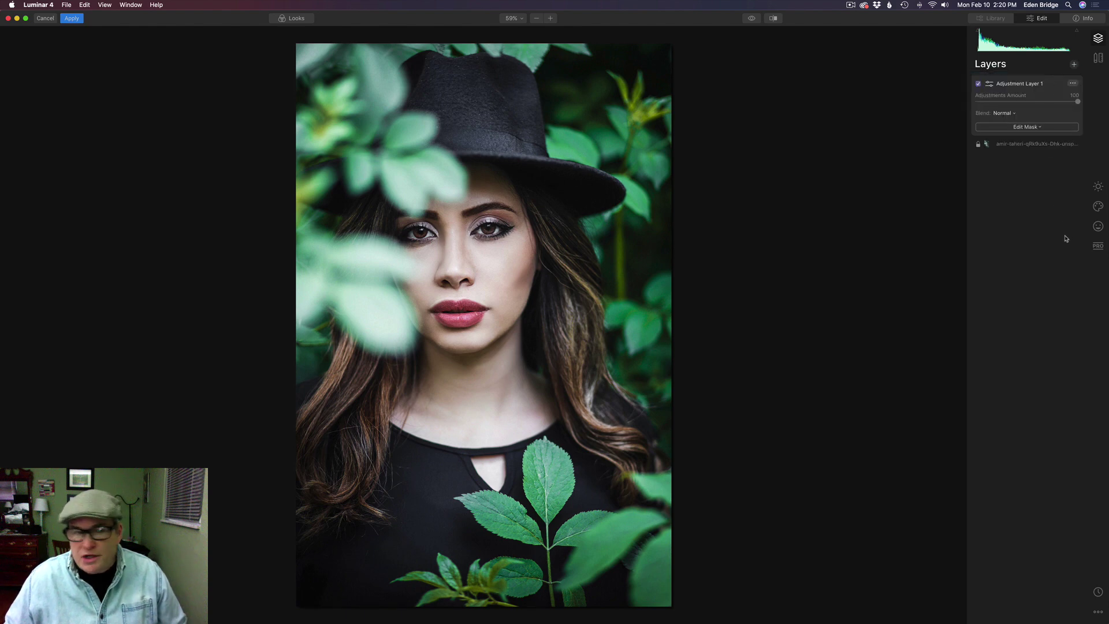
click(1098, 186)
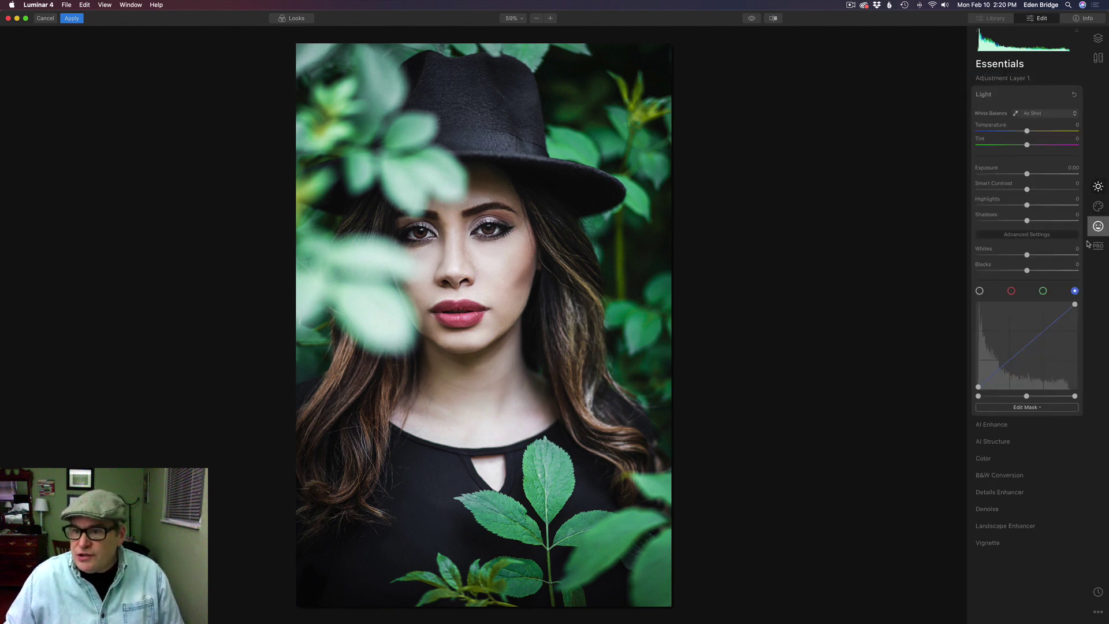
click(1018, 94)
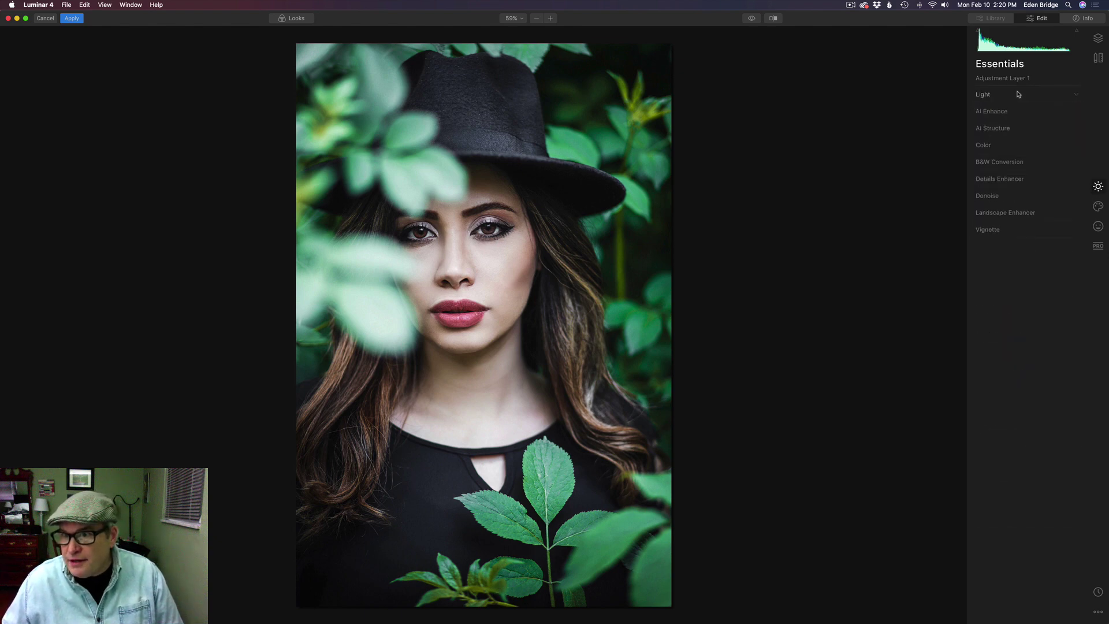
click(1023, 94)
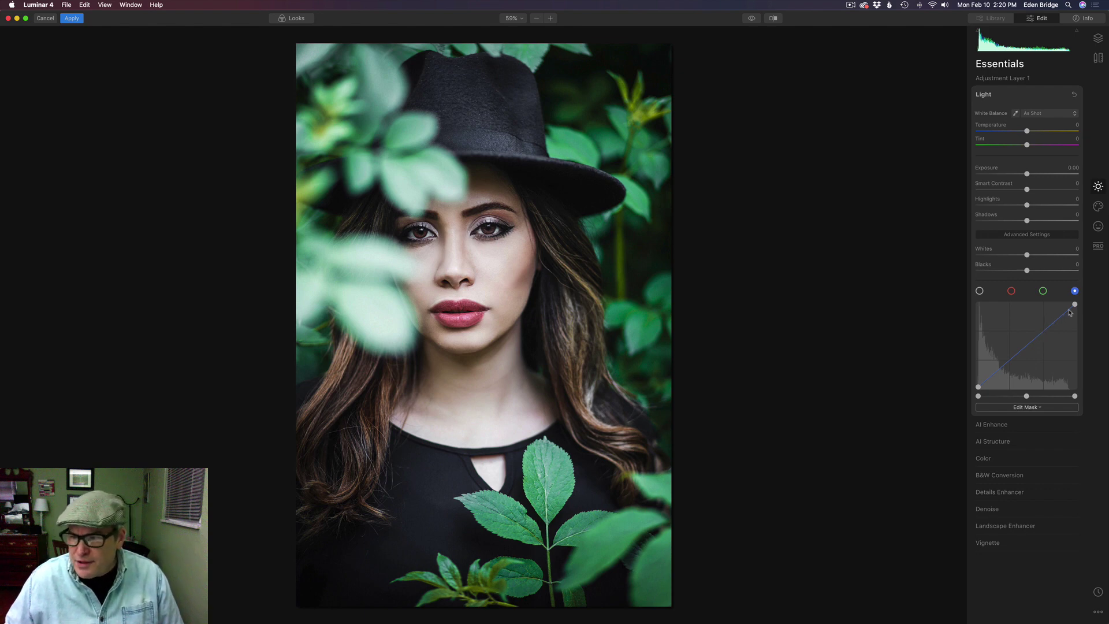
- Lower the highlight end of the combined RGB curve to about three quarters of its height and apply a Luminosity mask to Light
click(979, 291)
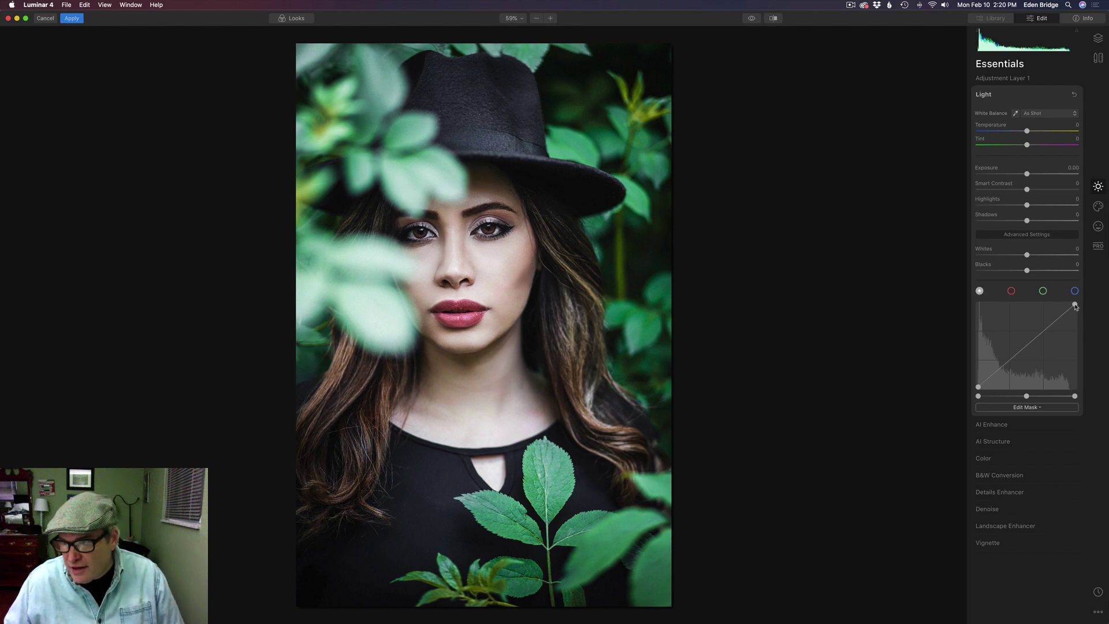
drag(1075, 305, 1074, 312)
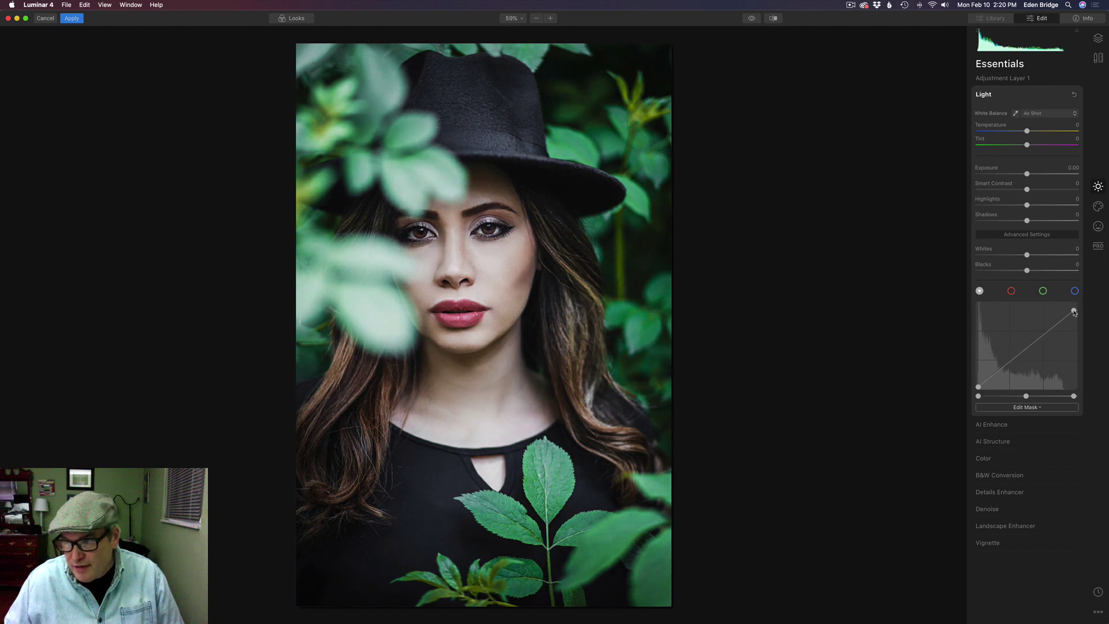
drag(1074, 312, 1073, 329)
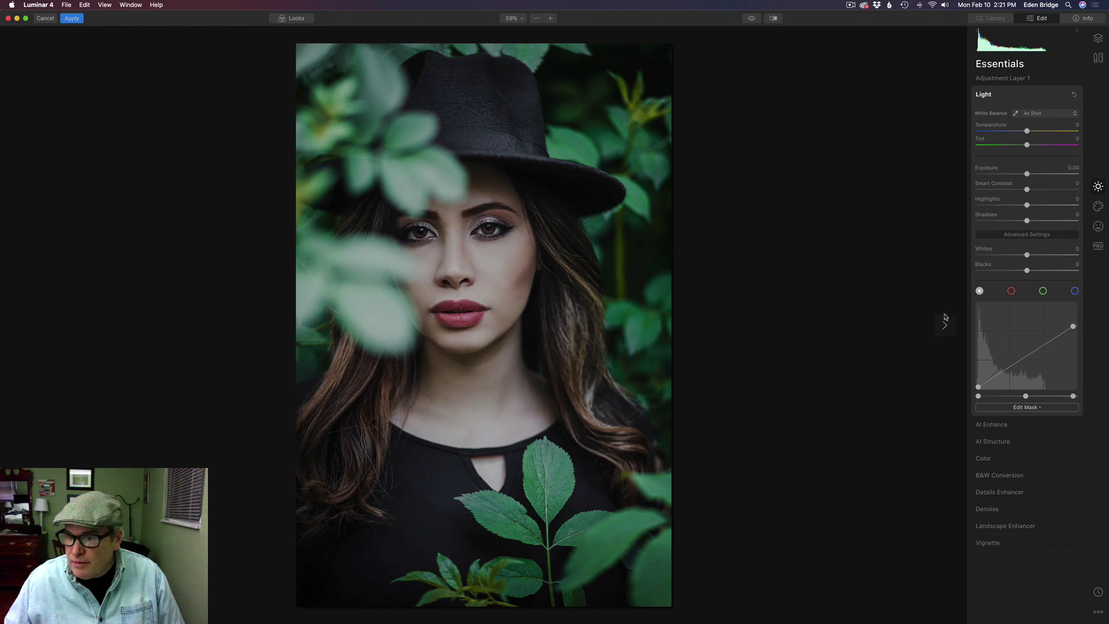
click(1029, 408)
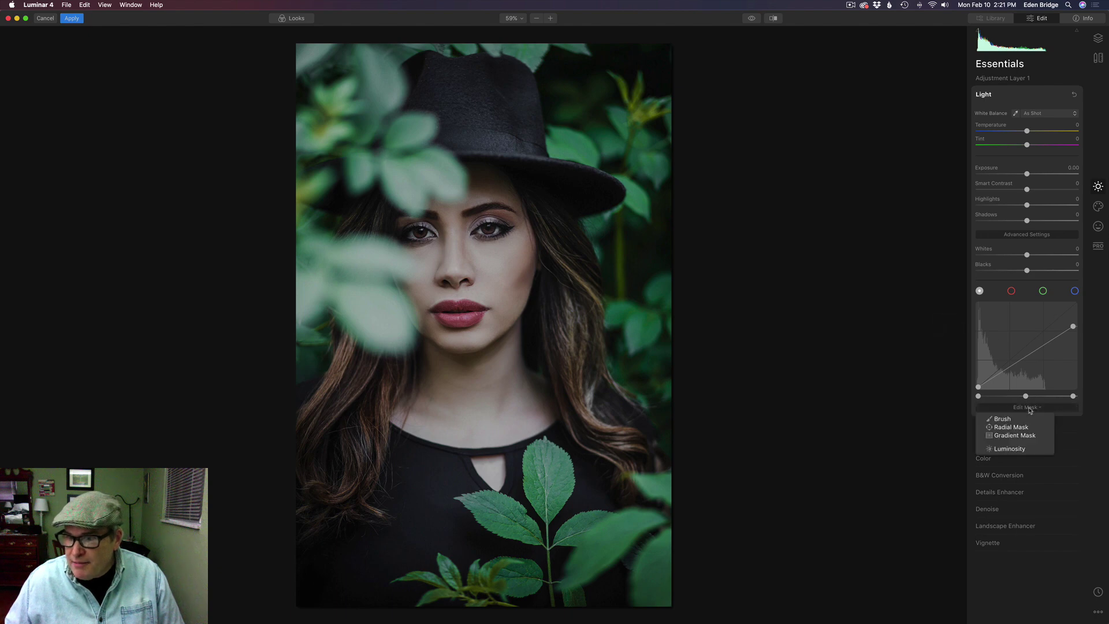
click(1021, 447)
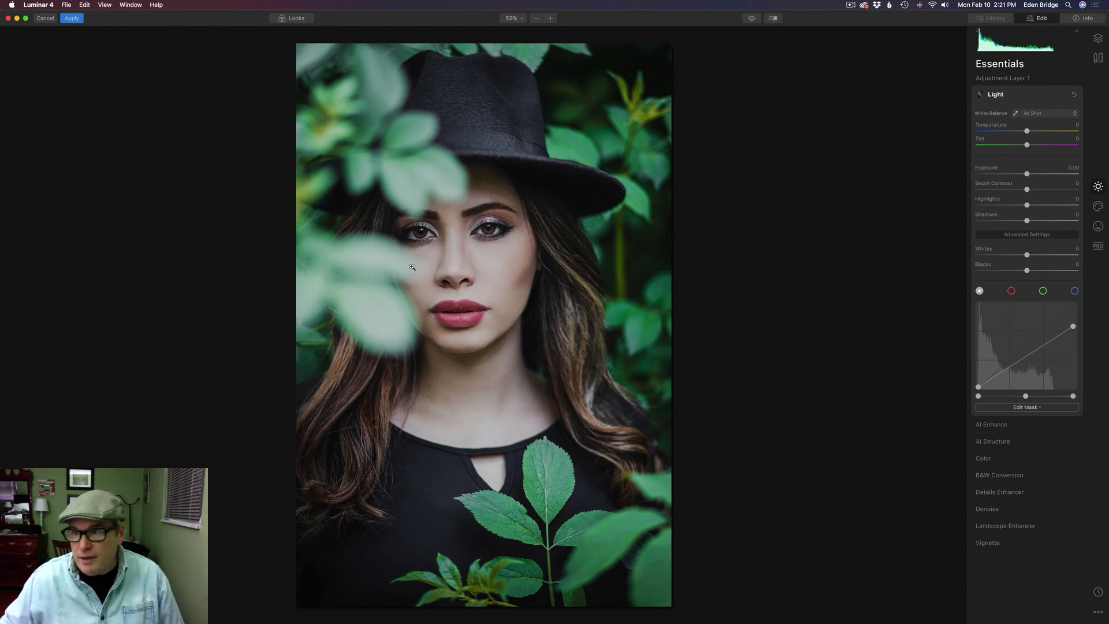
- Brush a layer mask at size 124 over the blurred foreground leaves beside the woman's face so only they are darkened
click(1099, 39)
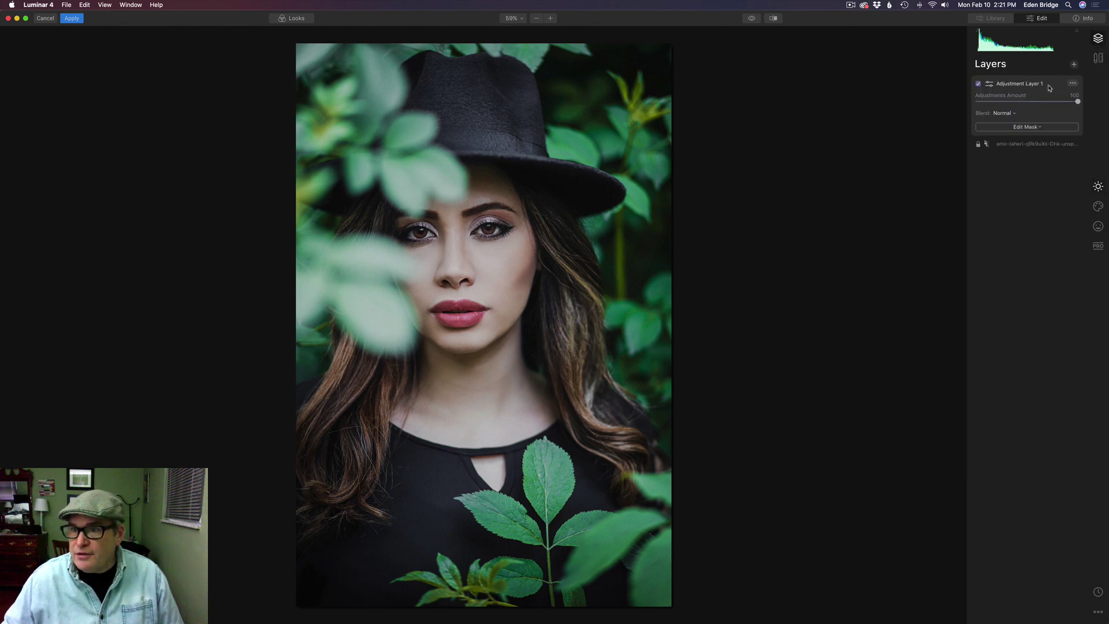
click(1035, 128)
click(1015, 139)
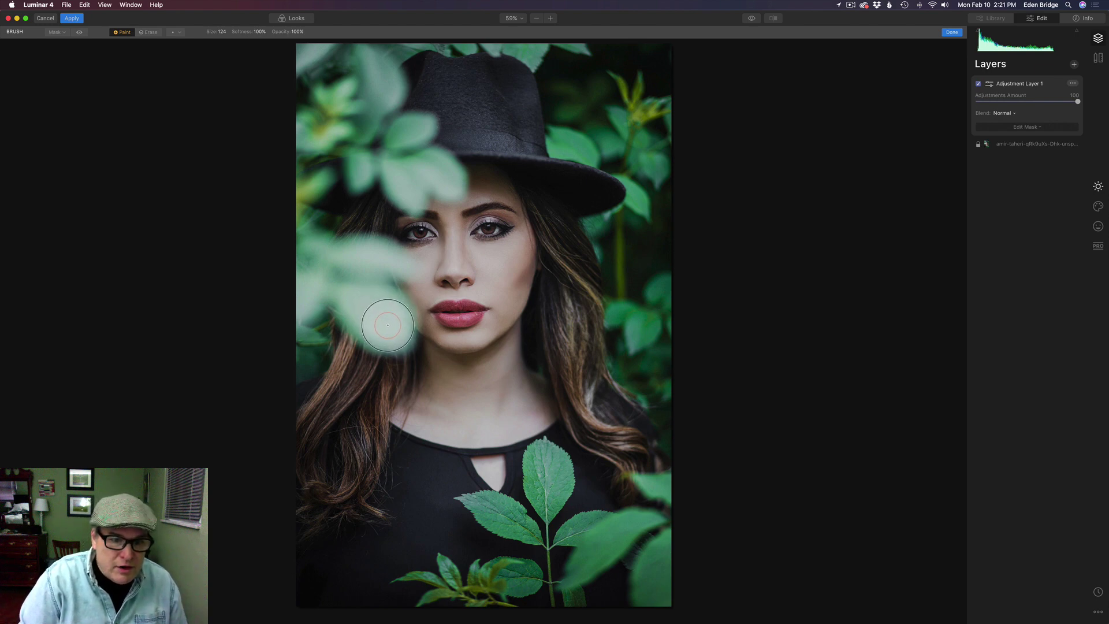
mouse_move(384, 318)
mouse_down()
mouse_move(311, 299)
mouse_move(336, 272)
mouse_move(396, 266)
mouse_move(354, 261)
mouse_move(308, 314)
mouse_move(389, 327)
mouse_move(345, 299)
mouse_move(329, 309)
mouse_move(334, 280)
mouse_move(393, 191)
mouse_move(391, 174)
mouse_move(413, 189)
mouse_move(434, 183)
mouse_move(429, 173)
mouse_move(361, 170)
mouse_move(420, 129)
mouse_move(392, 154)
mouse_move(436, 171)
mouse_move(441, 184)
mouse_move(433, 175)
mouse_move(405, 194)
mouse_move(391, 91)
mouse_move(360, 61)
mouse_move(388, 95)
mouse_move(351, 126)
mouse_move(312, 50)
mouse_move(295, 63)
mouse_move(320, 42)
mouse_move(305, 51)
mouse_move(324, 99)
mouse_move(332, 93)
mouse_move(293, 136)
mouse_move(332, 113)
mouse_move(361, 170)
mouse_move(448, 180)
mouse_move(418, 171)
mouse_move(408, 181)
mouse_move(408, 139)
mouse_move(375, 174)
mouse_move(363, 254)
mouse_move(389, 257)
mouse_move(324, 262)
mouse_move(295, 305)
mouse_move(356, 318)
mouse_up()
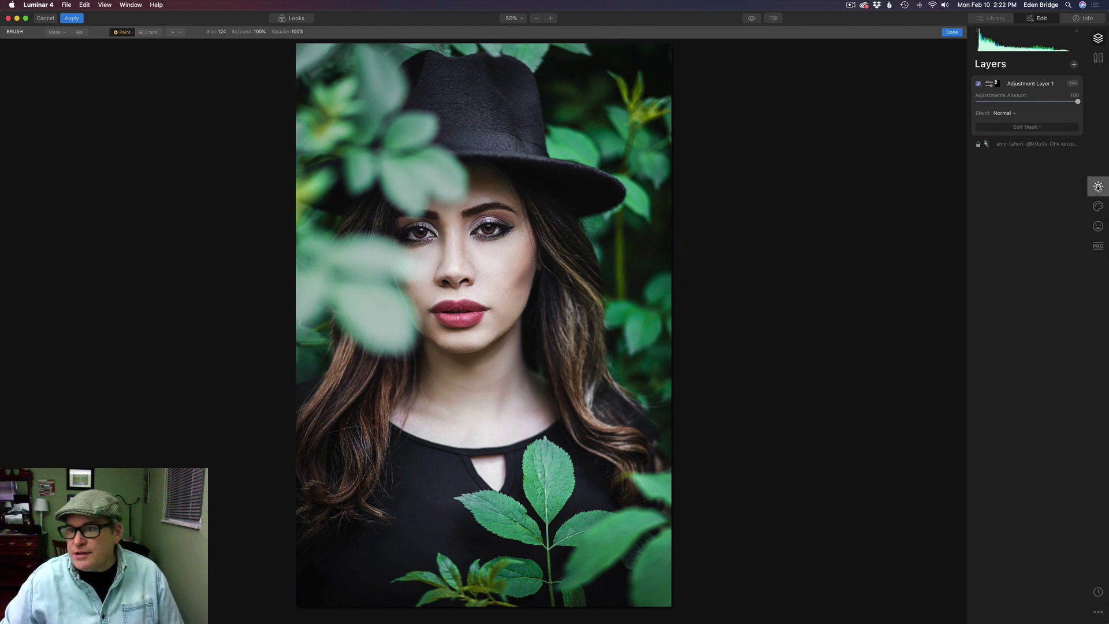
- Raise the midpoint of the layer's green channel curve to about 60% height and compare the result with the original
click(1097, 188)
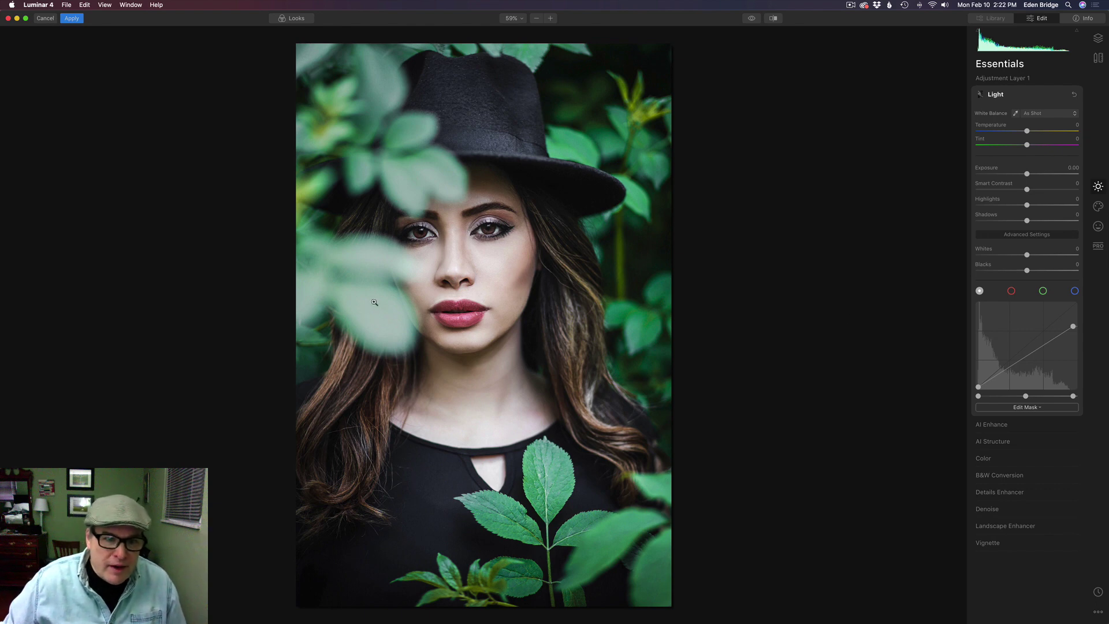
click(1043, 292)
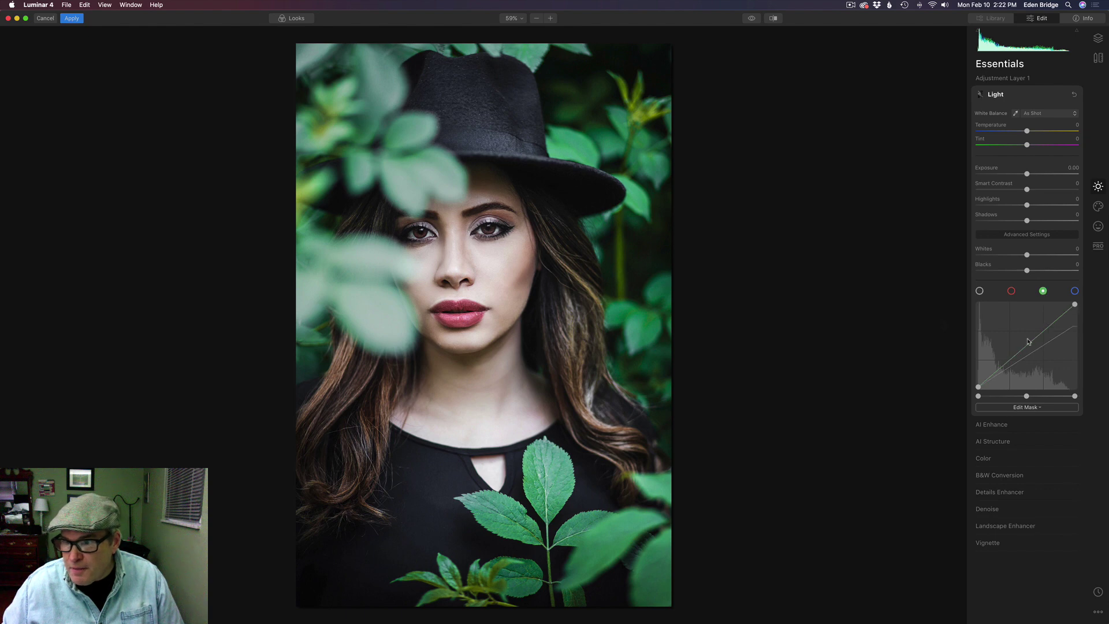
drag(1028, 347, 1027, 339)
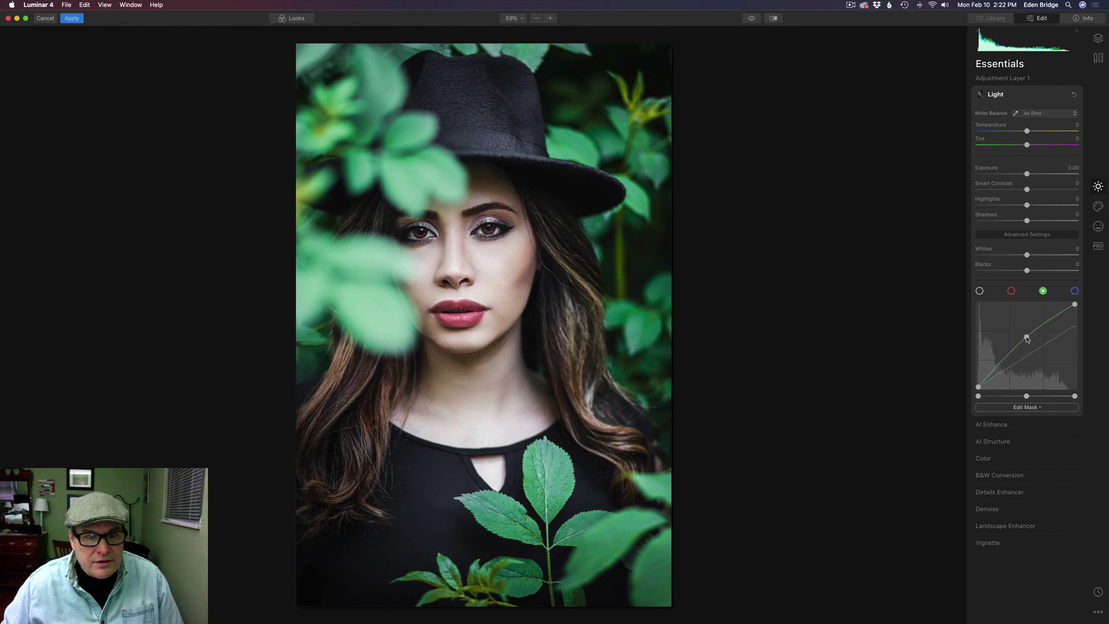
click(751, 19)
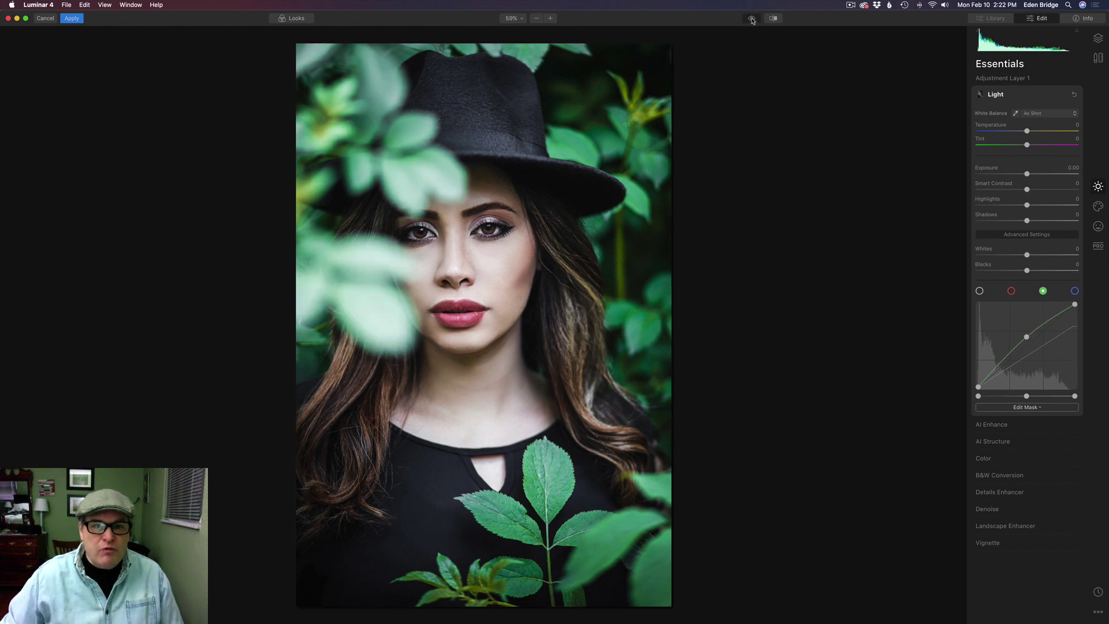
click(752, 20)
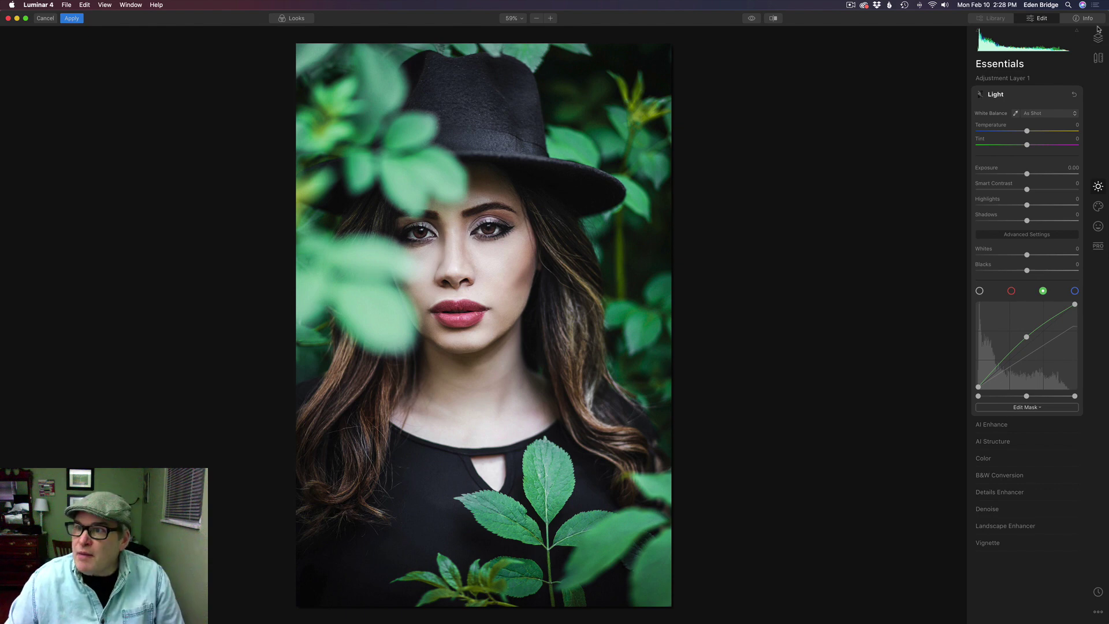
- Rename the adjustment layer as "Darken FG Leaves"
click(1098, 36)
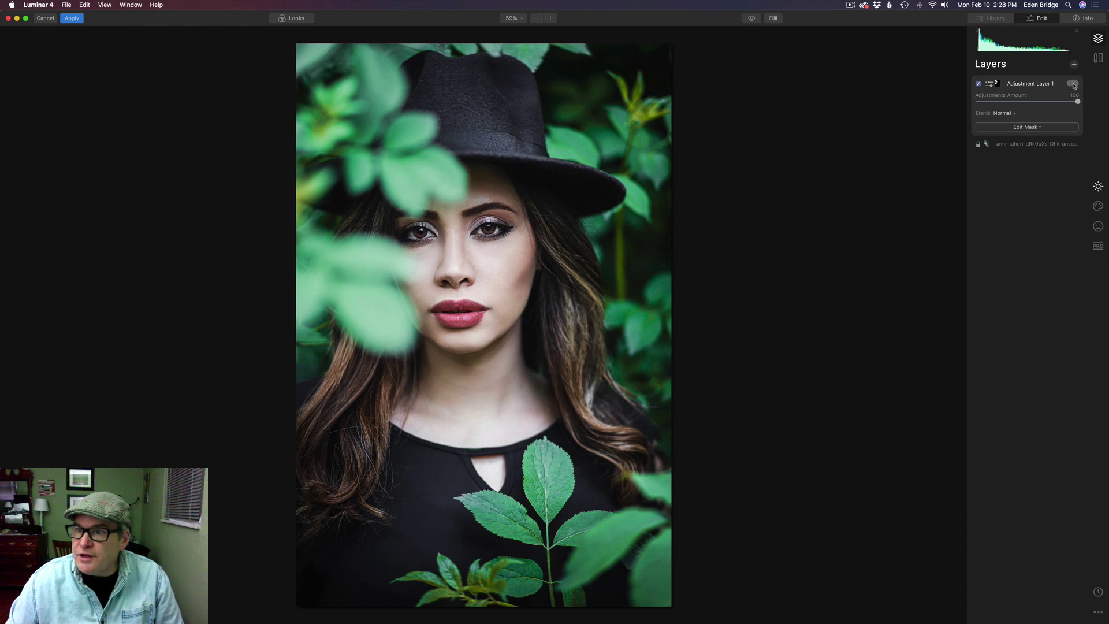
click(1072, 84)
click(1041, 128)
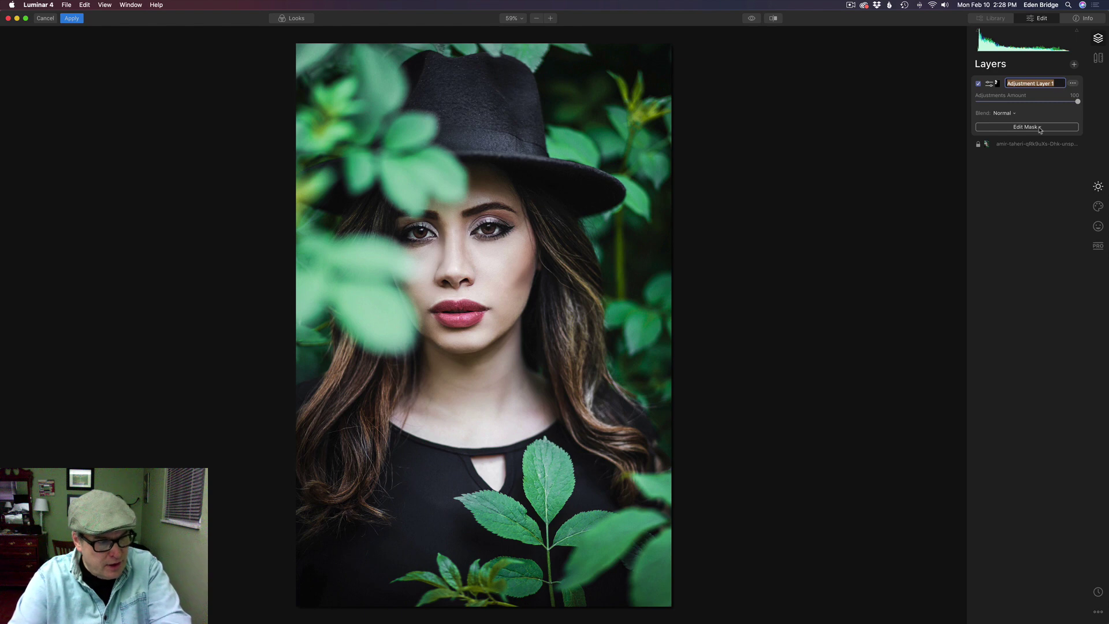
text(Darken FG Leaves)
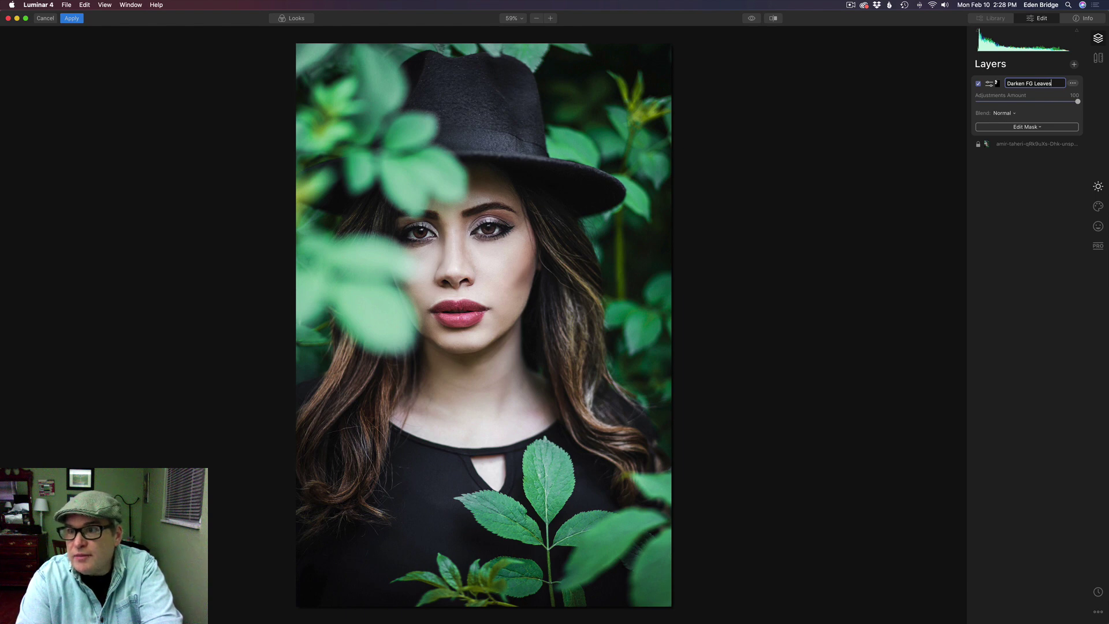
key(Return)
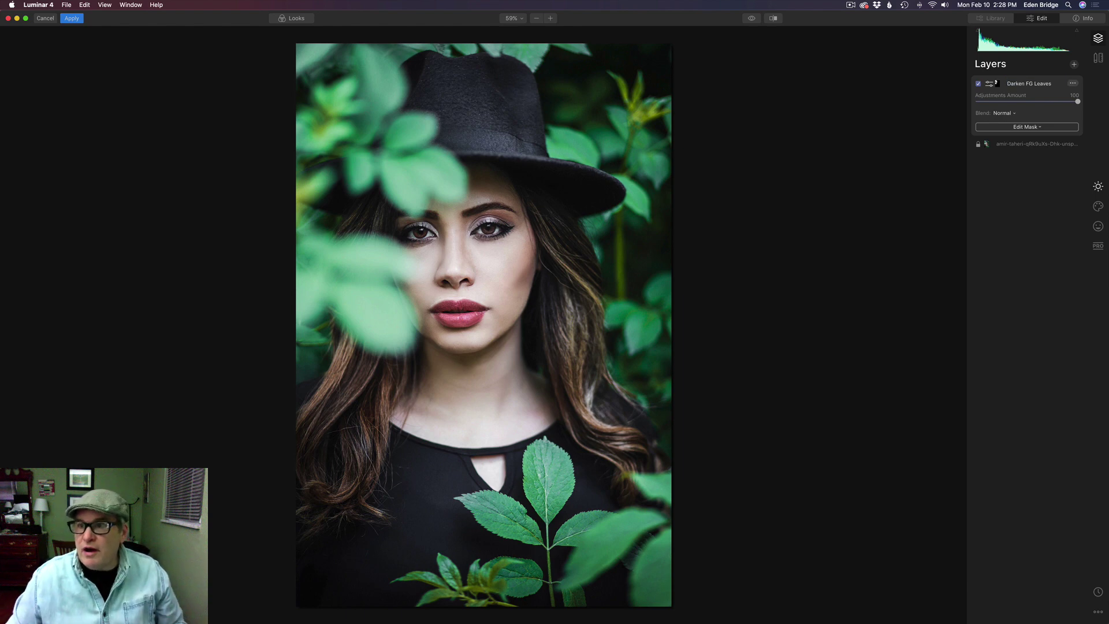
- Add another adjustment layer above Darken FG Leaves and open its Light adjustments
click(1074, 65)
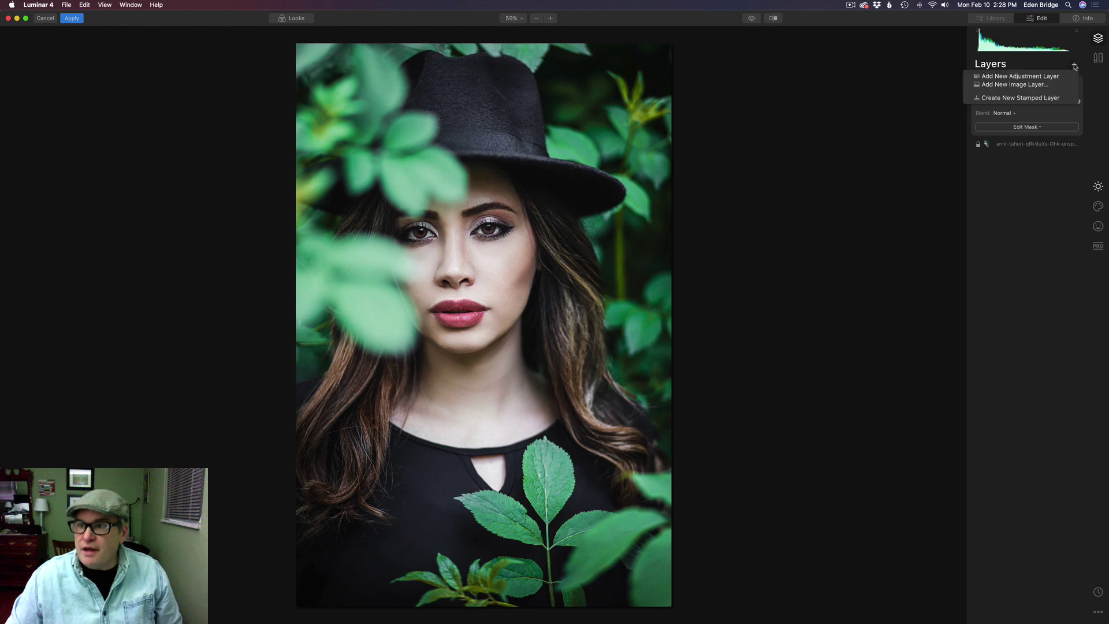
click(1039, 78)
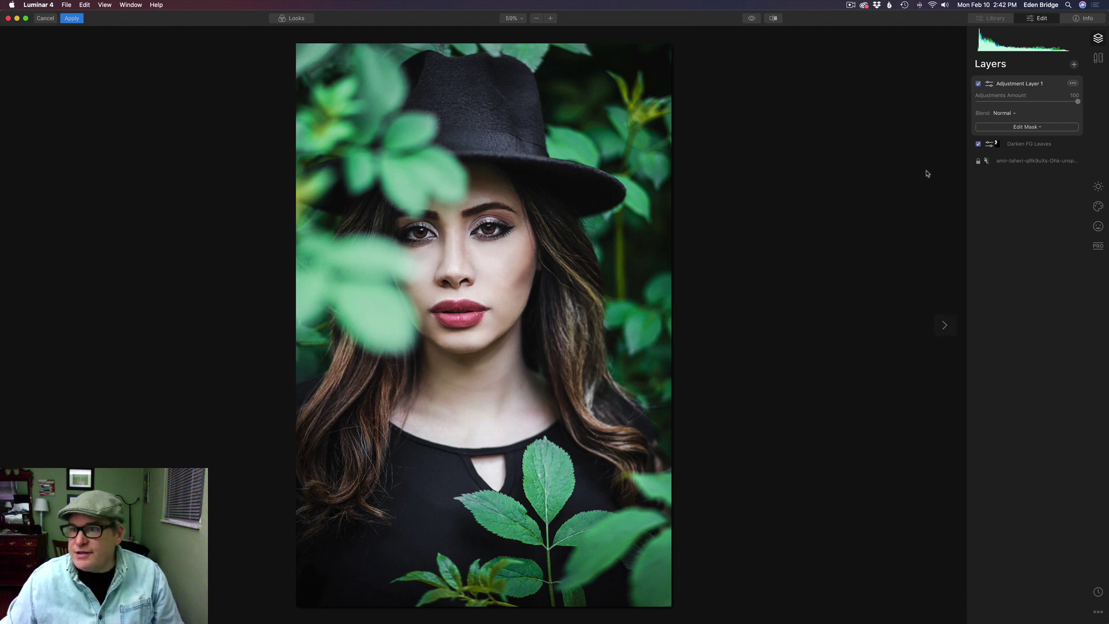
click(1098, 187)
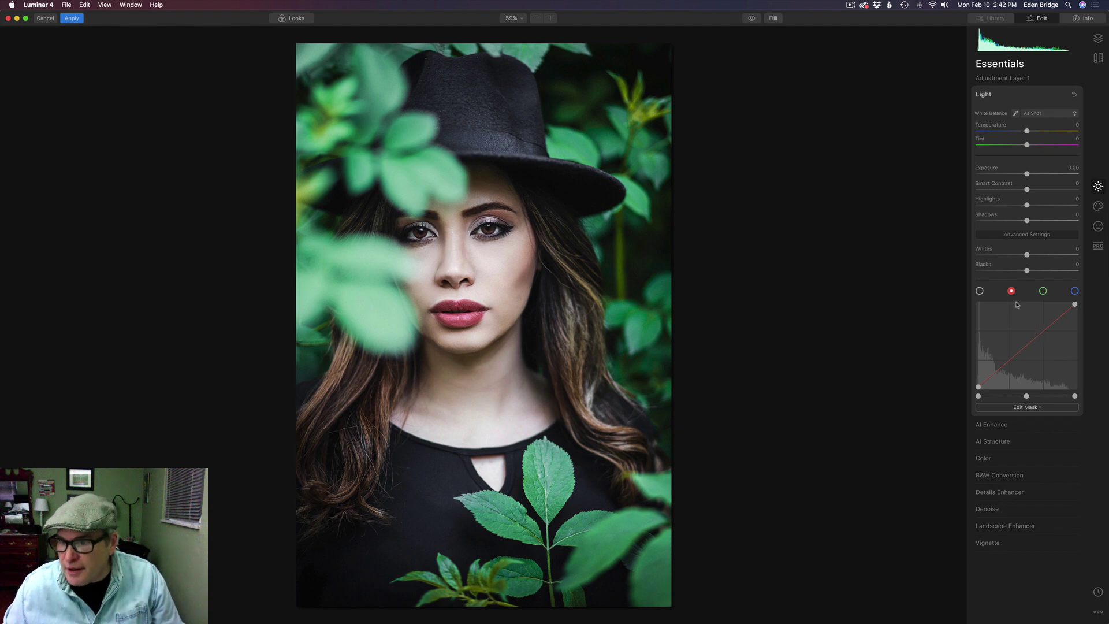
- Lower the combined RGB curve's highlight end to about 83% height, add a slightly lowered midpoint, and apply a Luminosity mask to Light
click(978, 291)
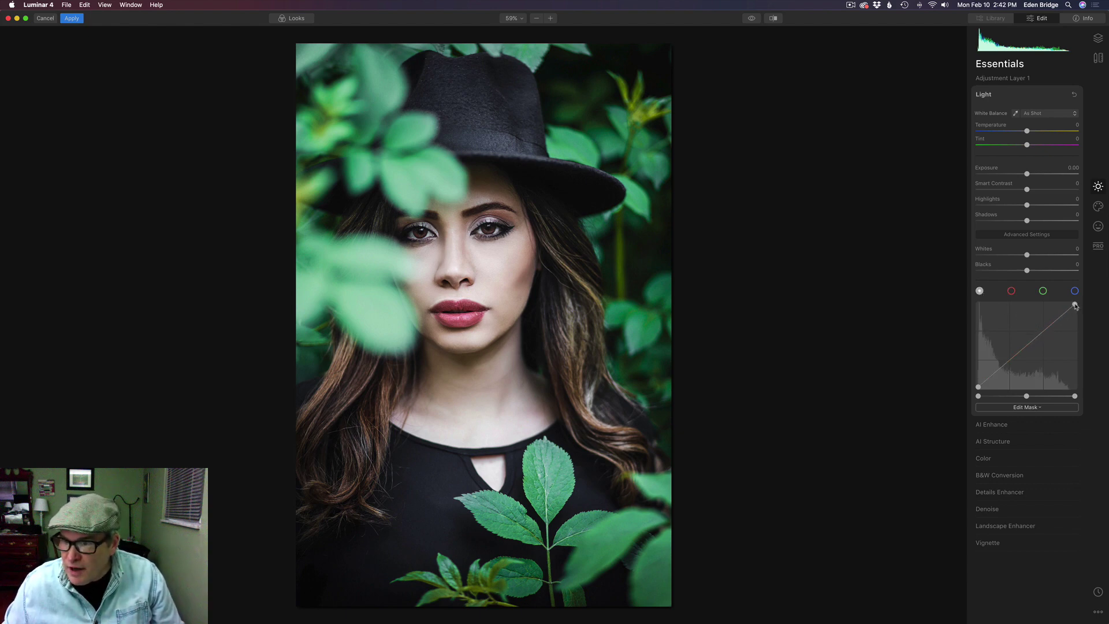
mouse_move(1075, 305)
mouse_down()
mouse_move(1075, 335)
mouse_move(1074, 321)
mouse_up()
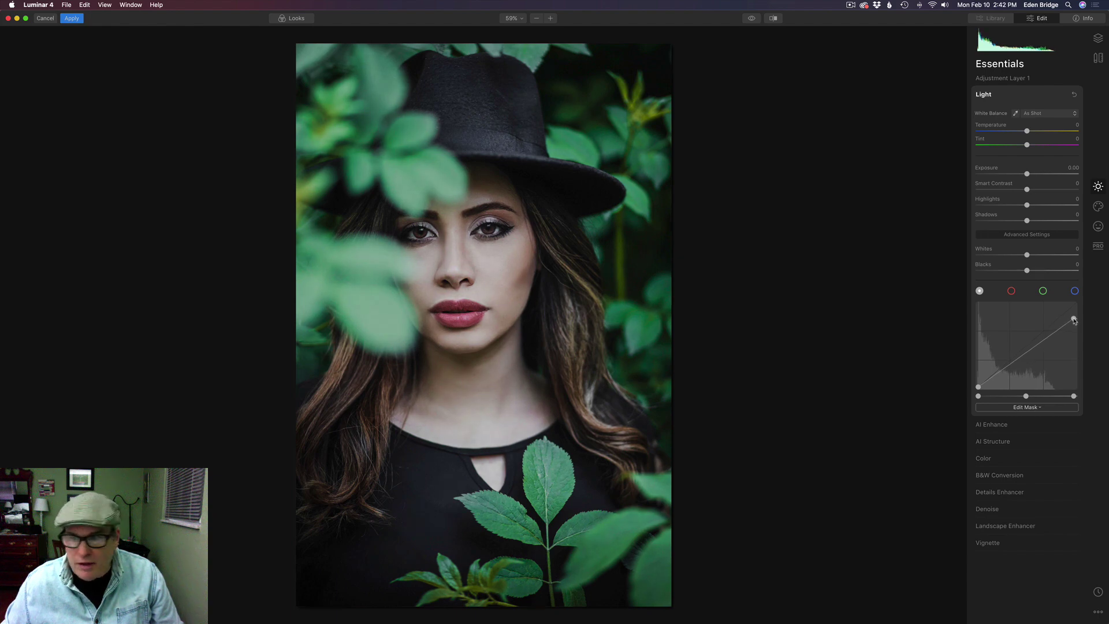
click(1027, 353)
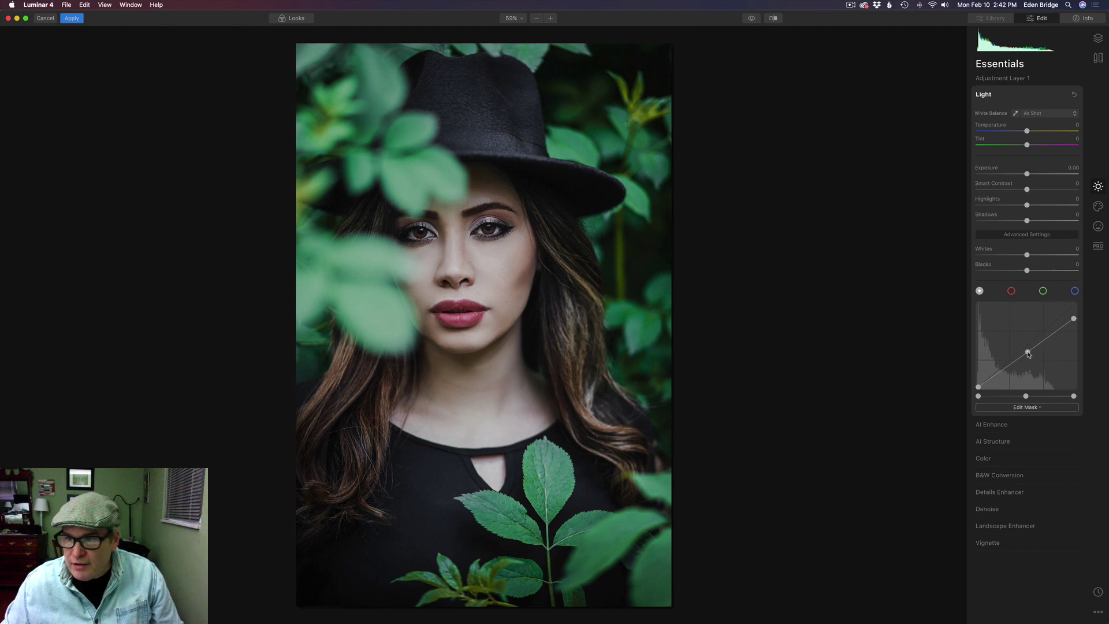
drag(1028, 354, 1028, 355)
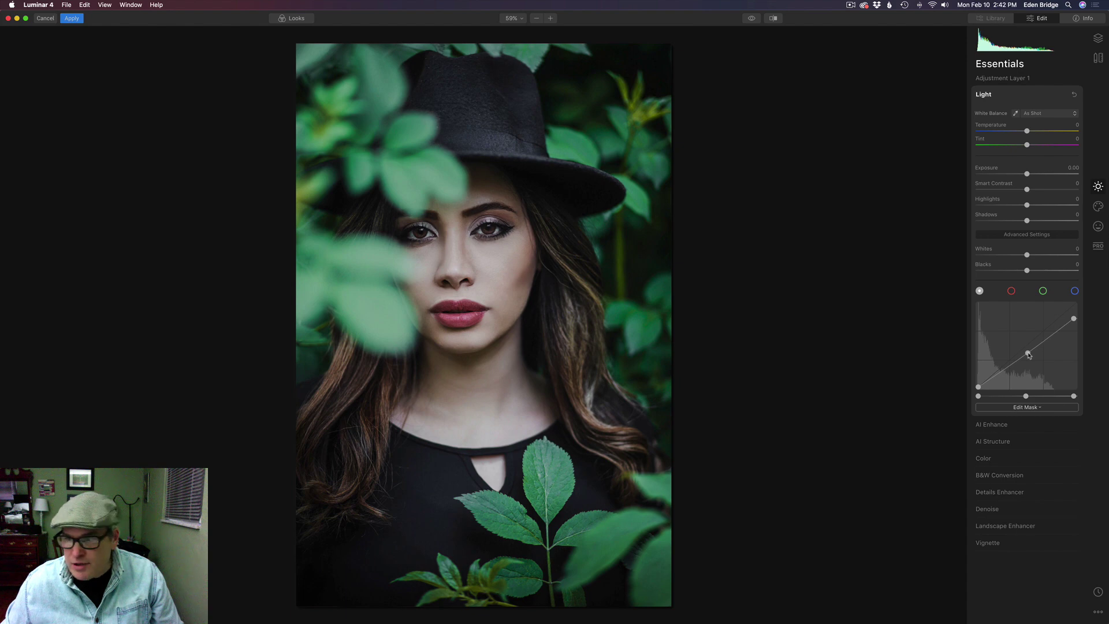
click(1031, 408)
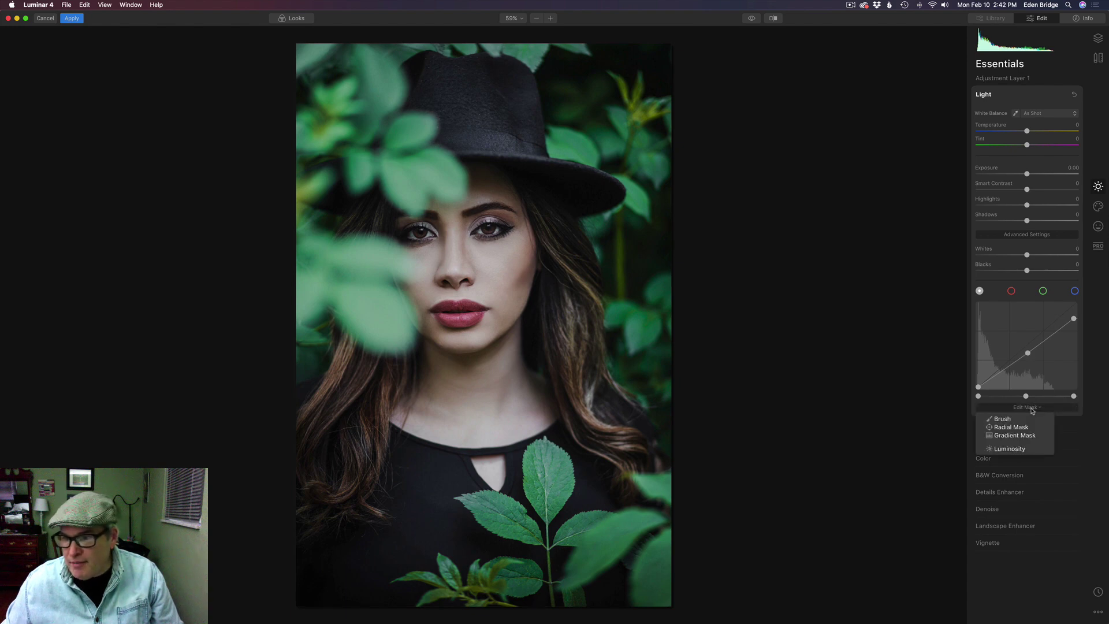
click(1019, 449)
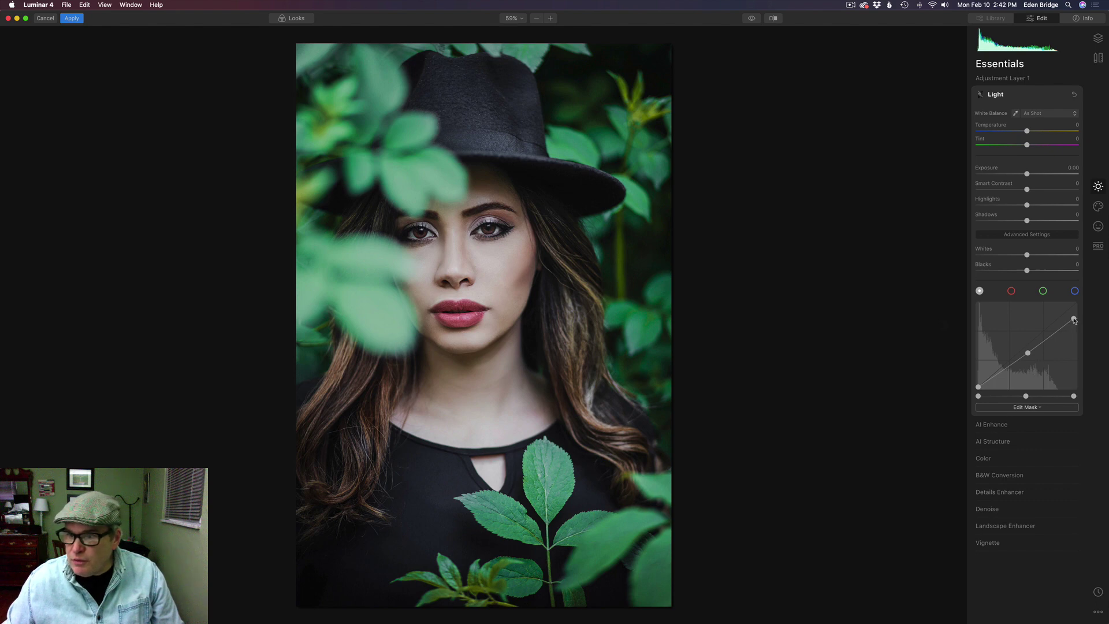
- Darken the masked Light adjustment further by lowering the RGB curve's highlight end slightly and pulling its midpoint below the straight line
drag(1075, 320, 1073, 323)
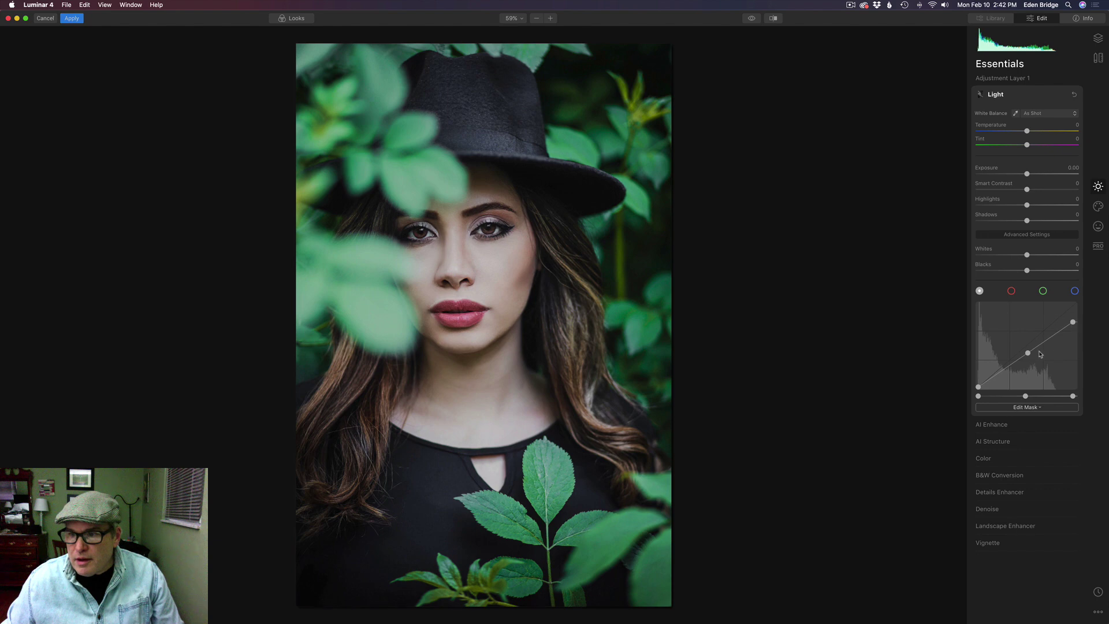
drag(1029, 354, 1031, 360)
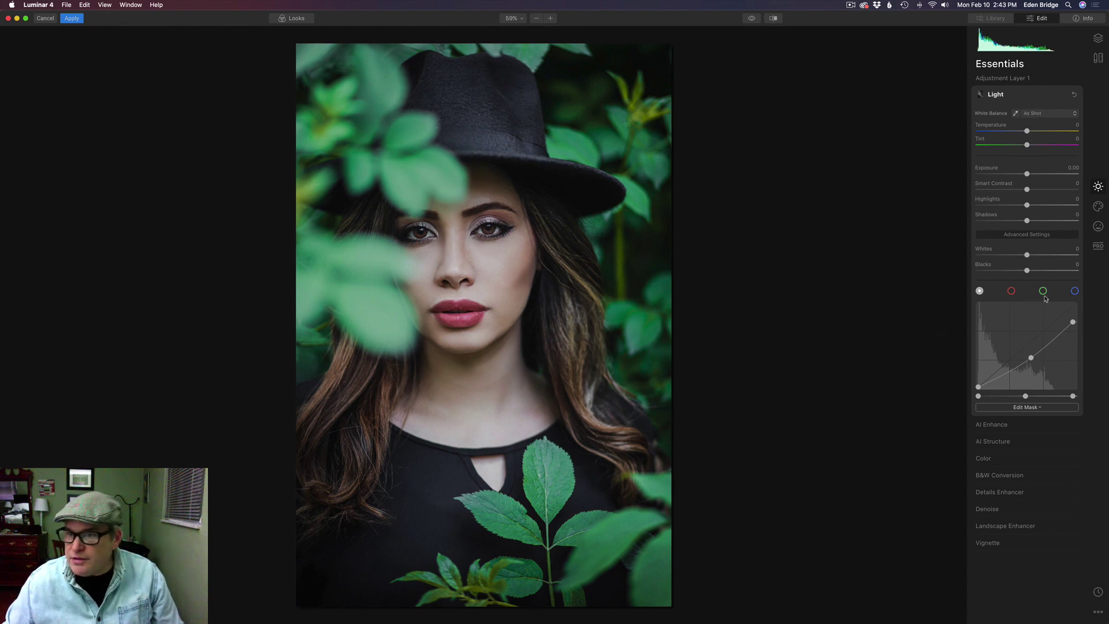
- Lower the blue curve's midpoint slightly and raise the red curve's midpoint slightly to warm the darkened layer
click(1074, 292)
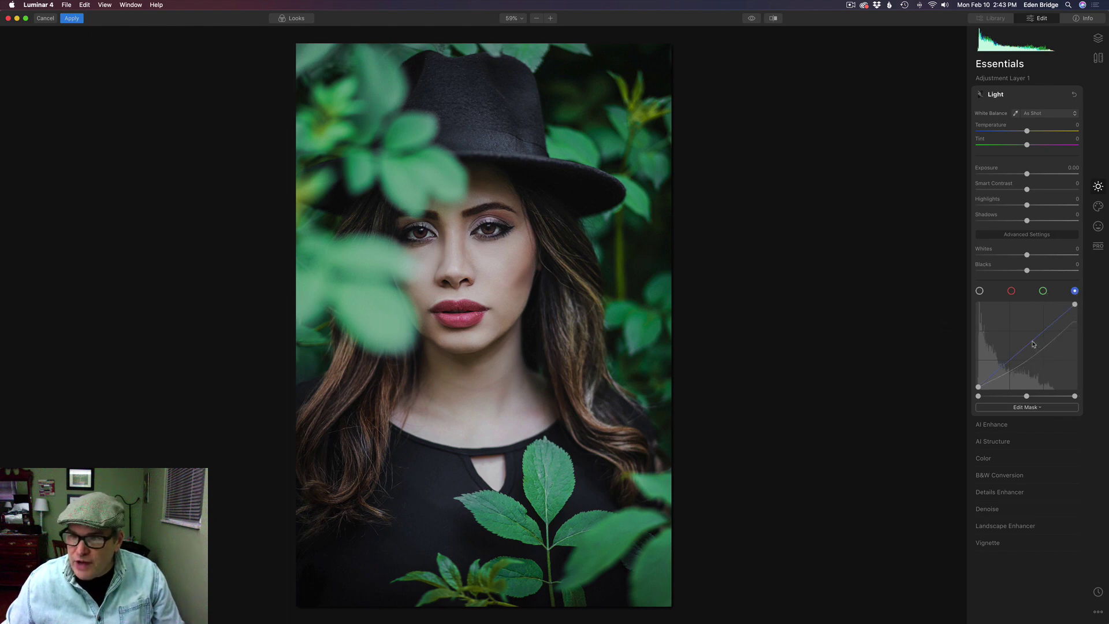
drag(1033, 344, 1032, 350)
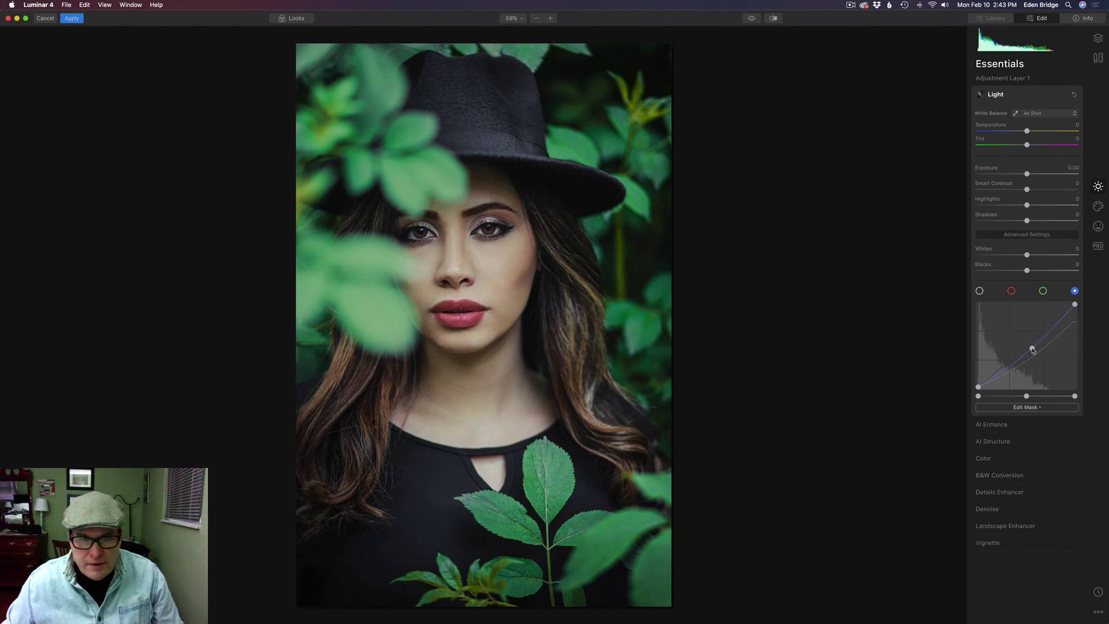
click(1012, 291)
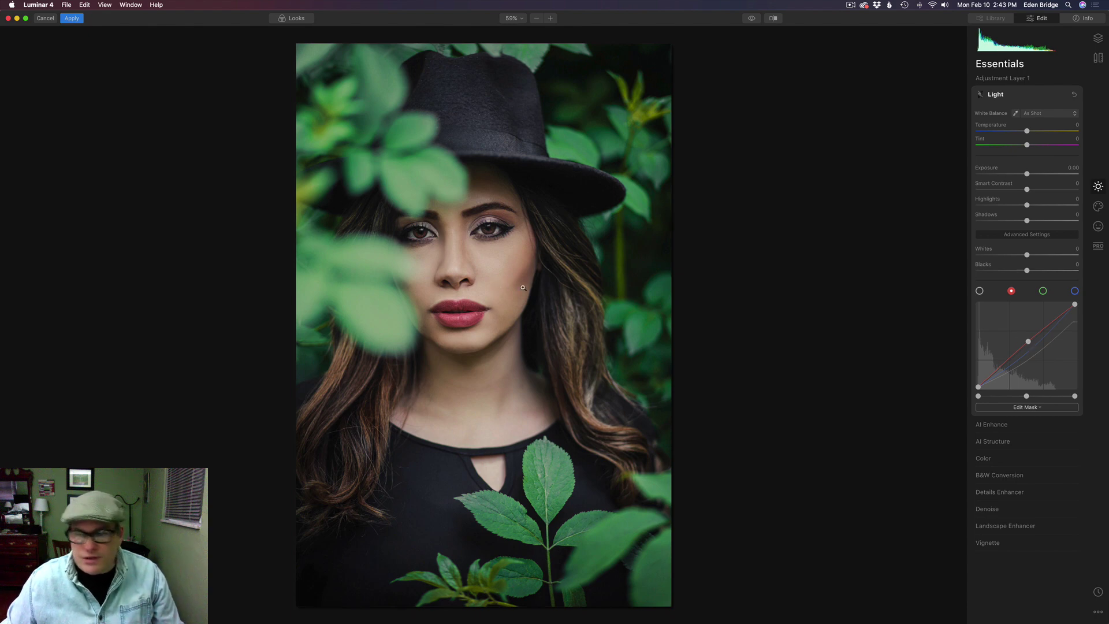
- Brush a mask for the adjustment layer over the neck and upper chest at 100% opacity
click(1097, 38)
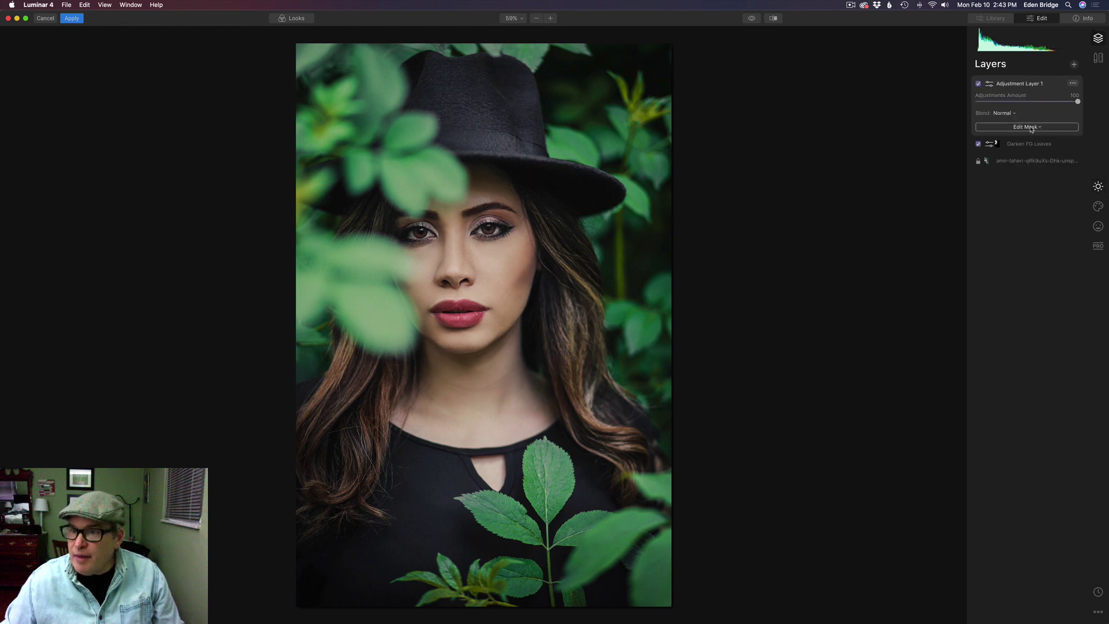
click(1031, 128)
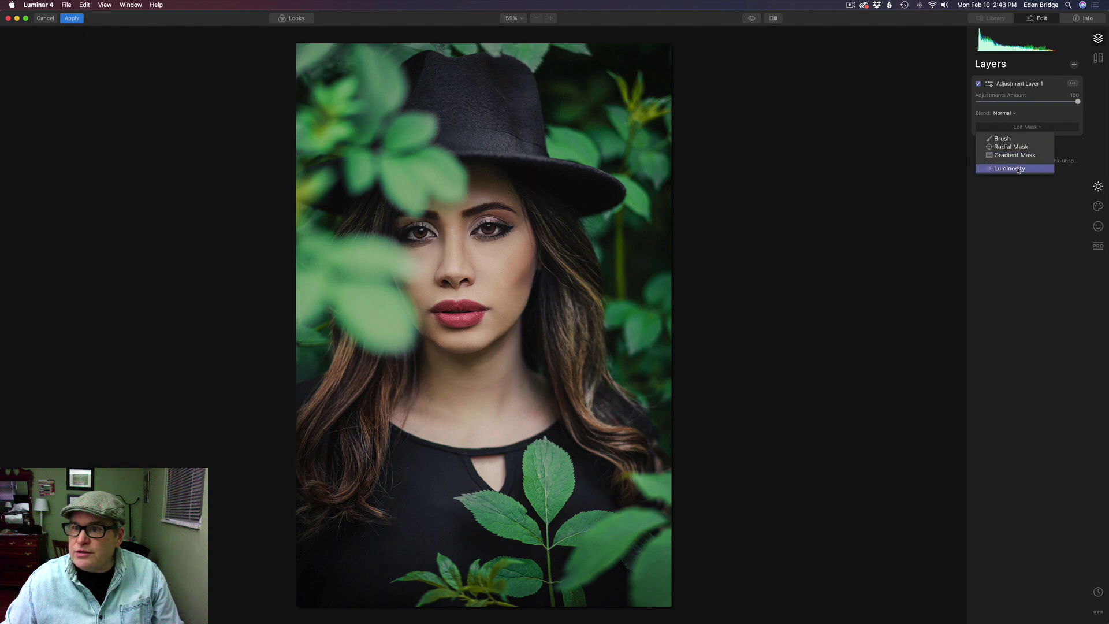
click(1009, 139)
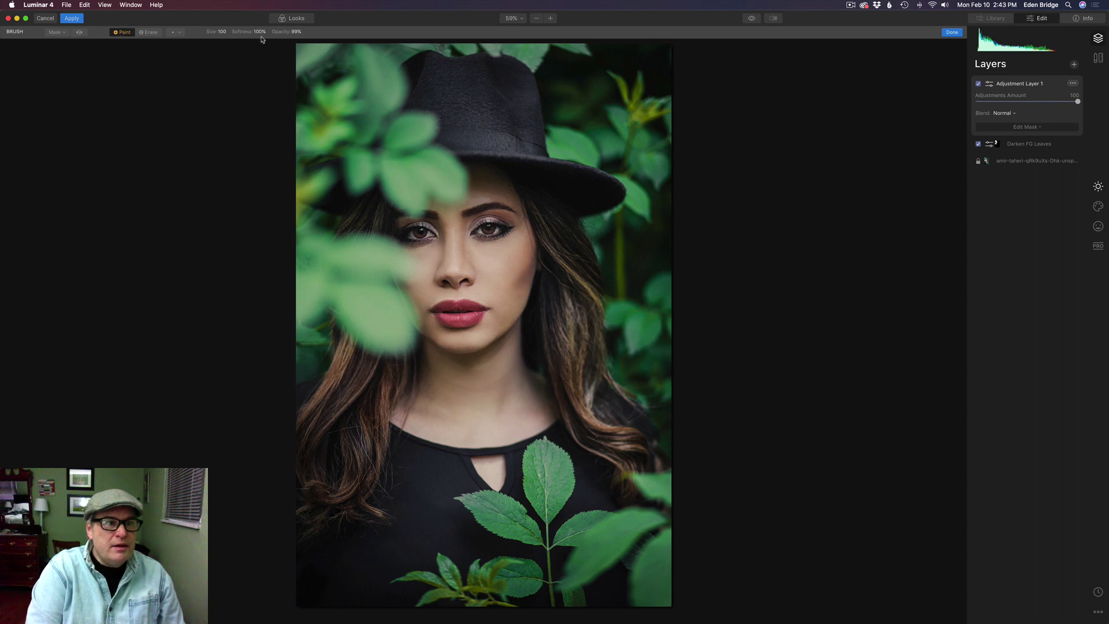
click(295, 31)
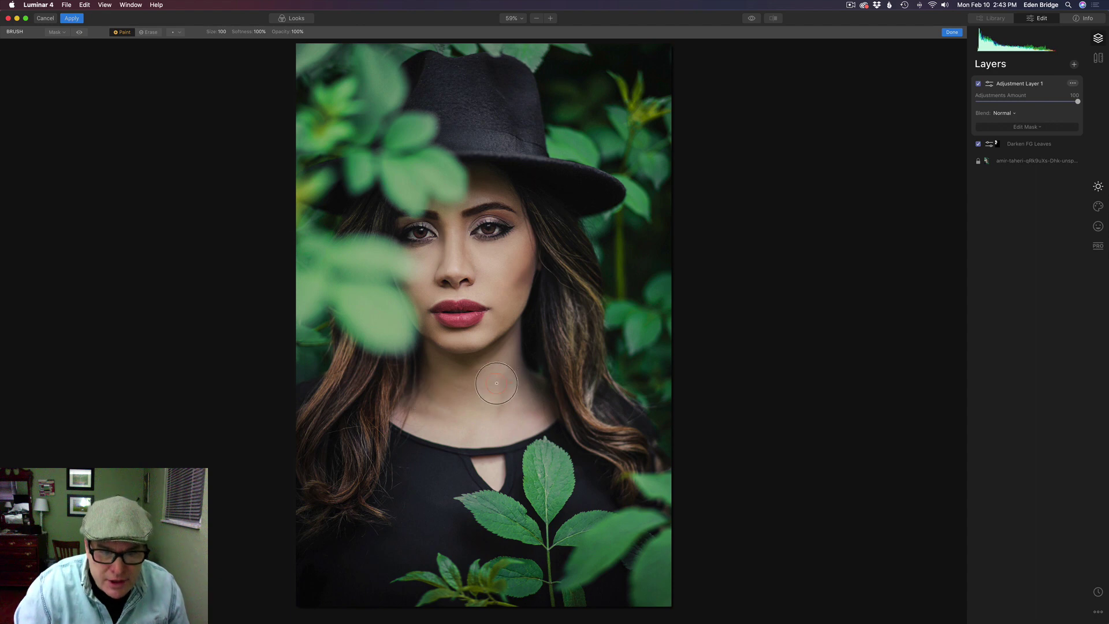
click(407, 414)
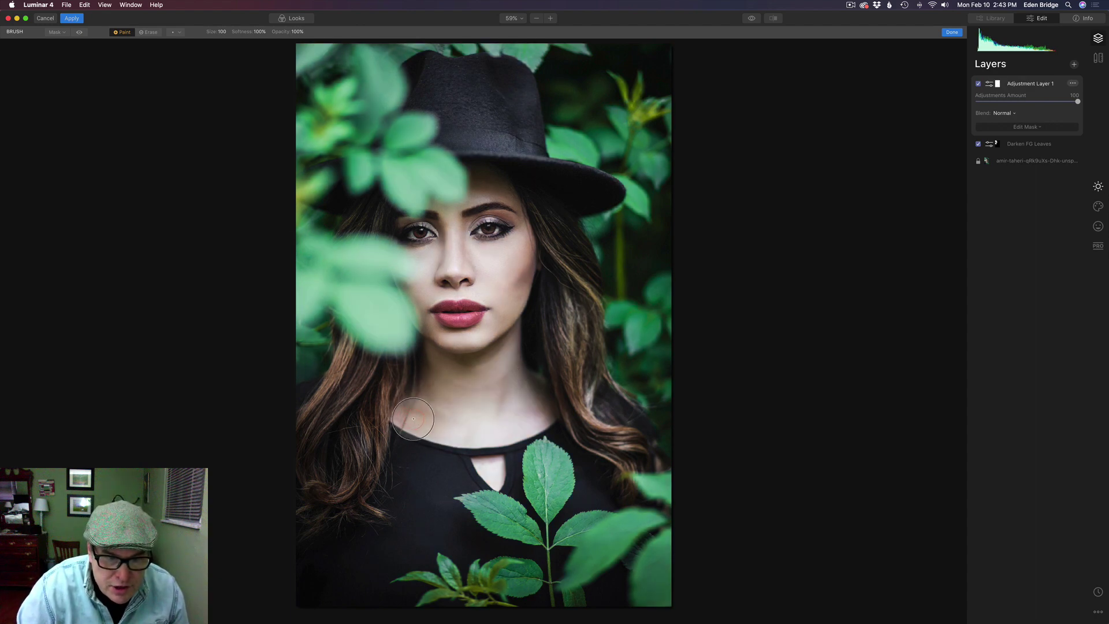
mouse_move(476, 430)
mouse_down()
mouse_move(539, 412)
mouse_move(443, 414)
mouse_move(507, 405)
mouse_move(528, 387)
mouse_move(520, 402)
mouse_move(481, 422)
mouse_move(518, 386)
mouse_move(518, 398)
mouse_move(443, 436)
mouse_move(388, 420)
mouse_move(422, 430)
mouse_move(518, 413)
mouse_move(492, 470)
mouse_move(507, 357)
mouse_move(530, 366)
mouse_move(506, 377)
mouse_move(511, 354)
mouse_up()
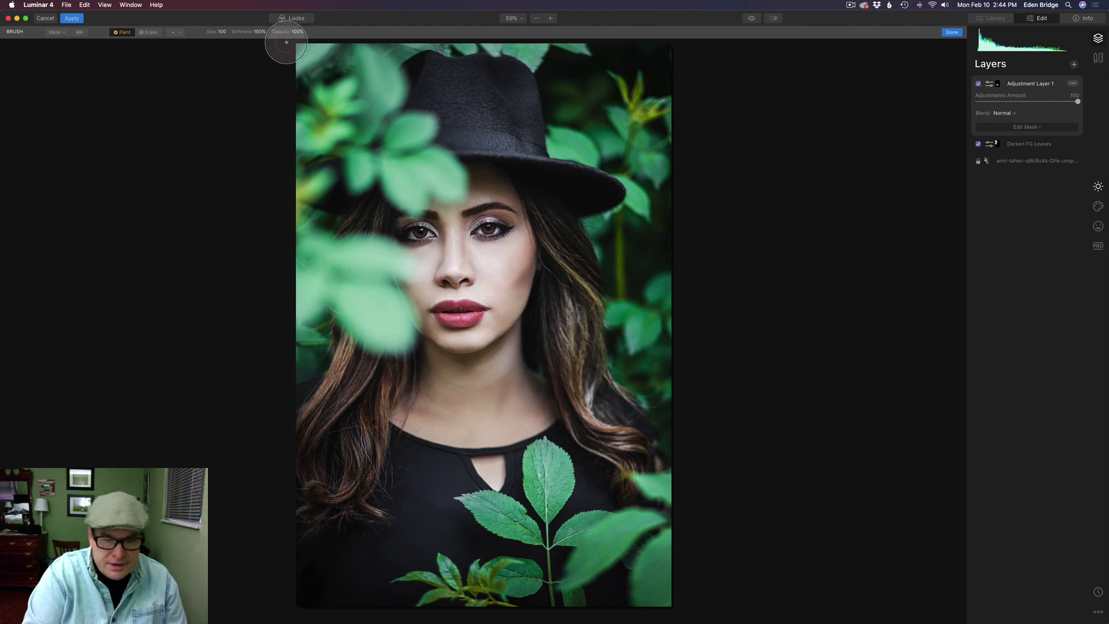
- Set the brush opacity to 30%, lightly paint the mask on the neck below the jaw, and finish masking
drag(280, 31, 248, 40)
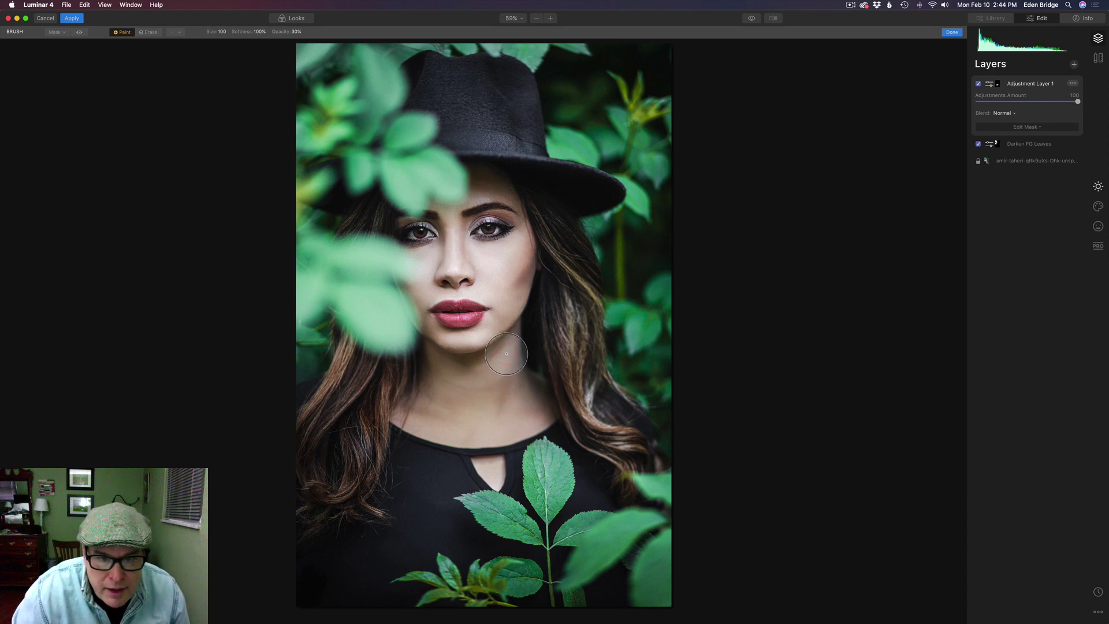
mouse_move(506, 353)
mouse_down()
mouse_move(491, 375)
mouse_move(520, 329)
mouse_move(508, 376)
mouse_up()
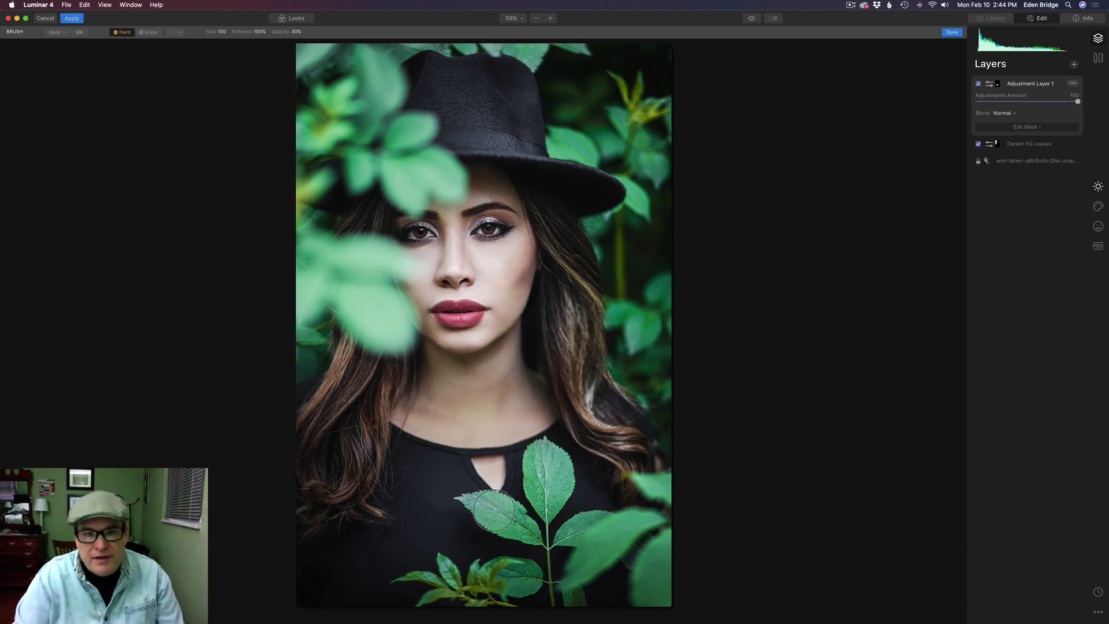
click(1099, 189)
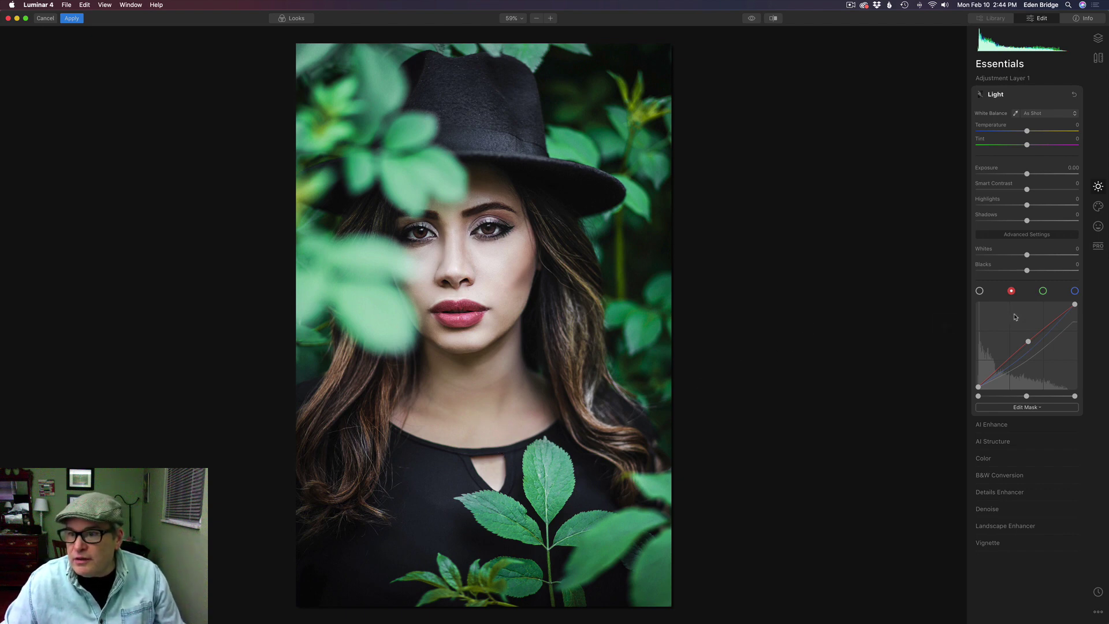
- Set the neck adjustment layer's Adjustments Amount to 85 and toggle the layer's visibility to compare the result
click(1098, 39)
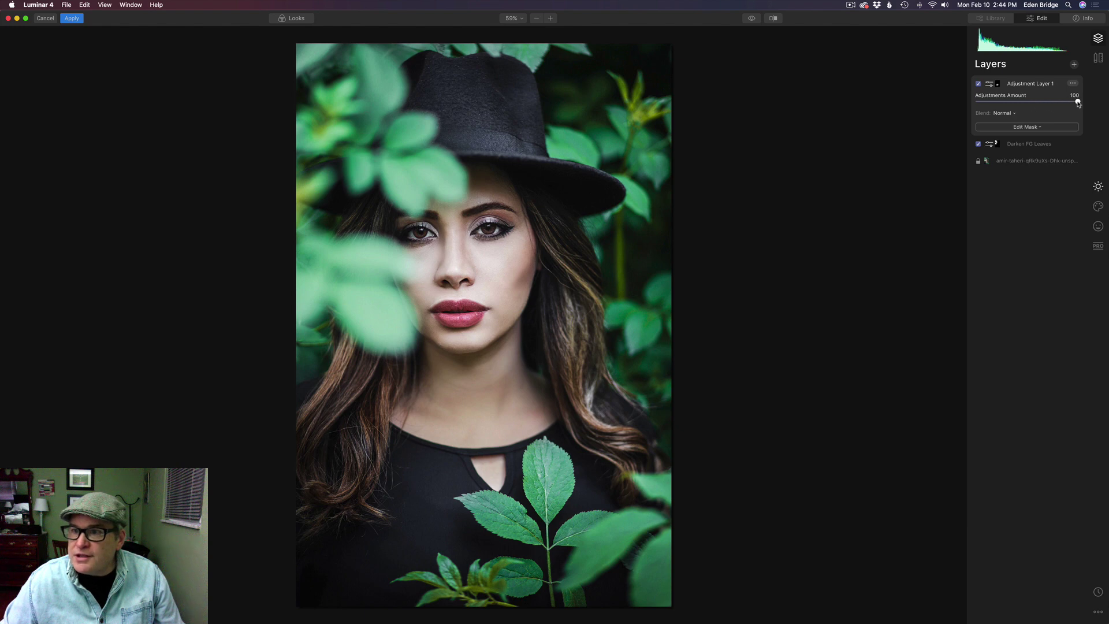
mouse_move(1078, 102)
mouse_down()
mouse_move(958, 99)
mouse_move(1062, 117)
mouse_up()
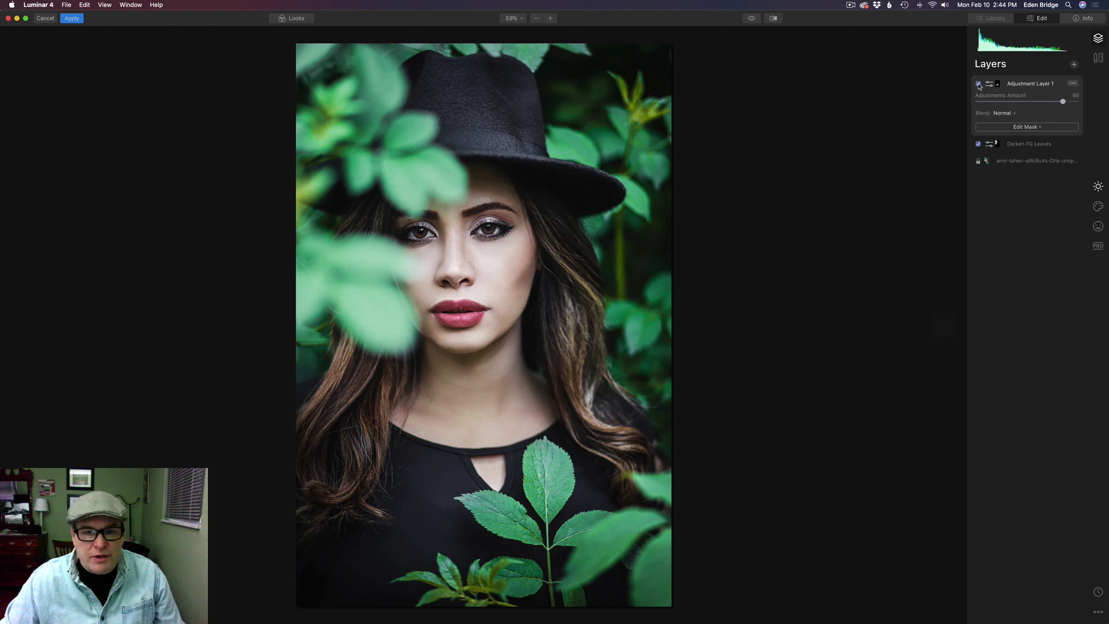
click(978, 84)
click(978, 84)
click(978, 84)
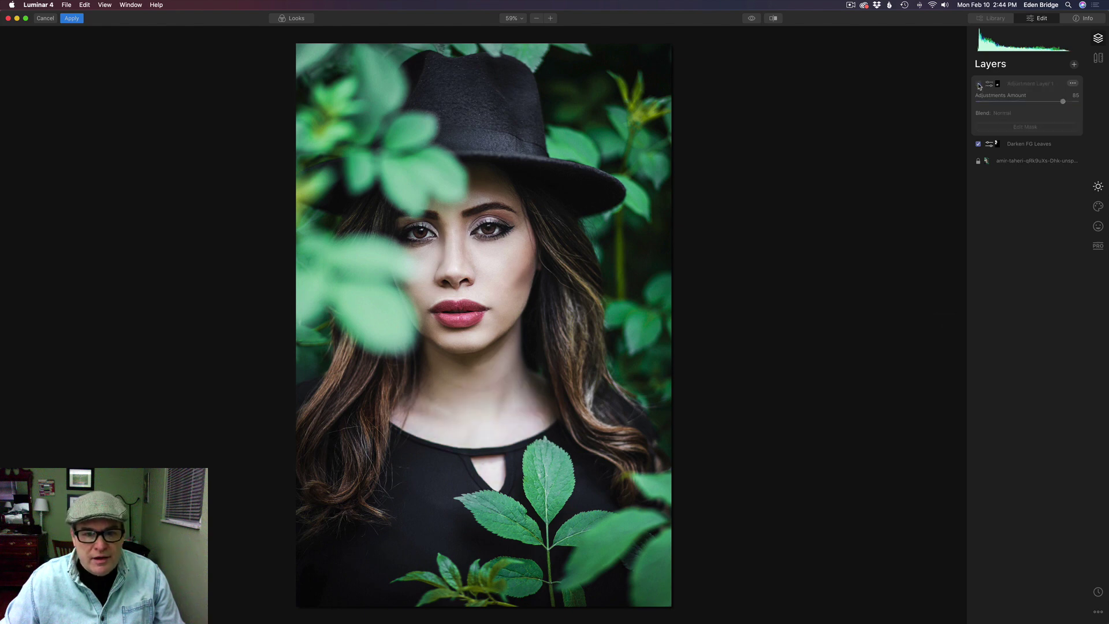
click(979, 85)
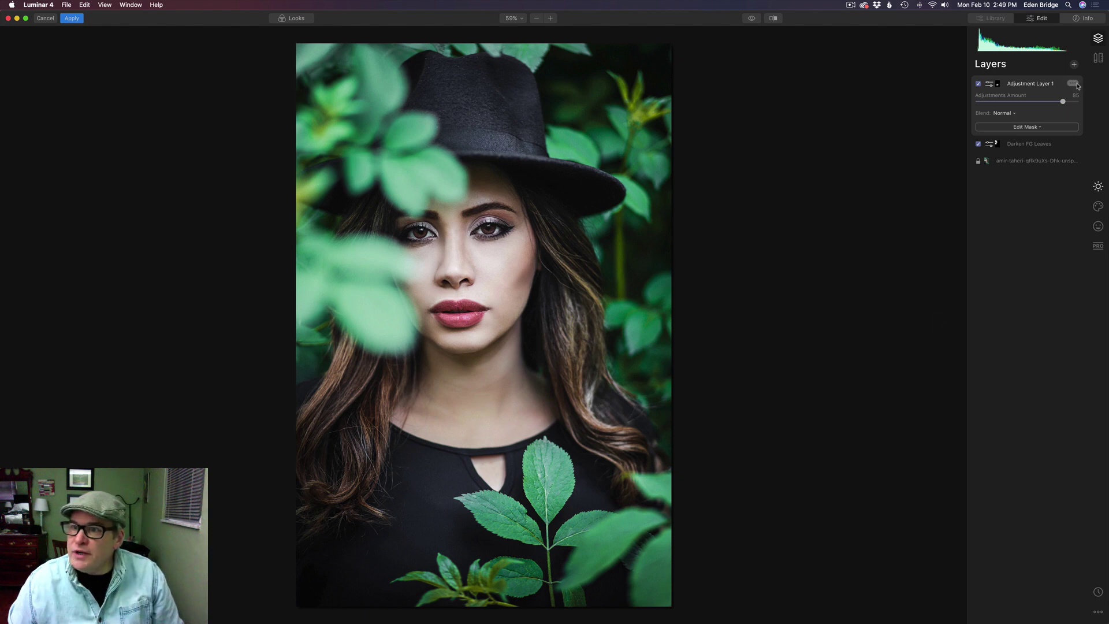
- Rename the neck adjustment layer as "Darken Neck"
click(1073, 84)
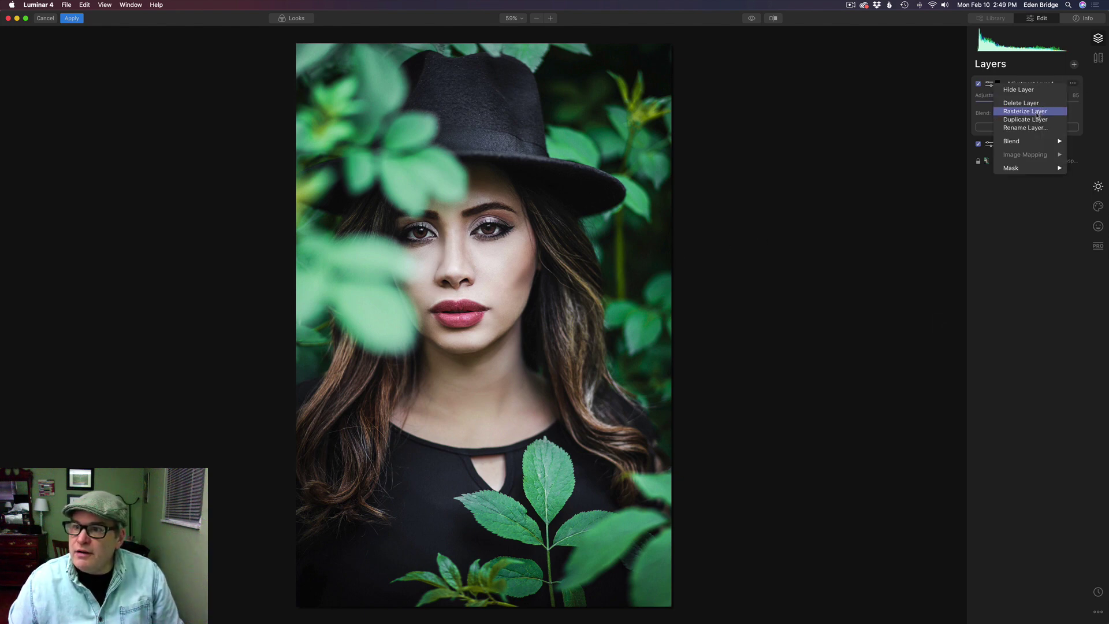
click(1034, 127)
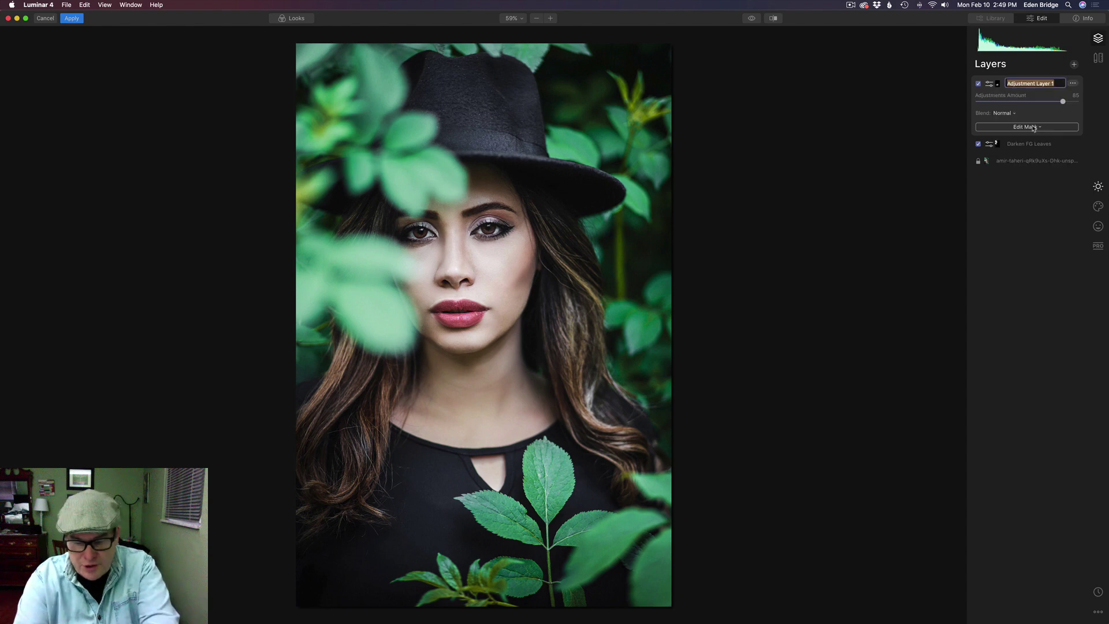
text(Darken Neck)
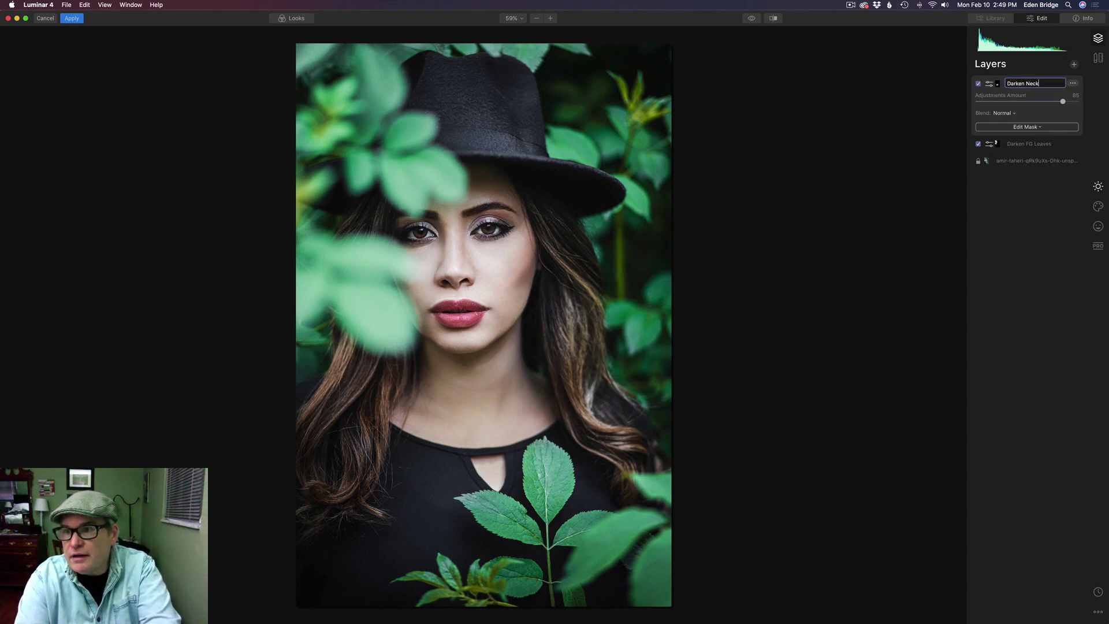
key(Return)
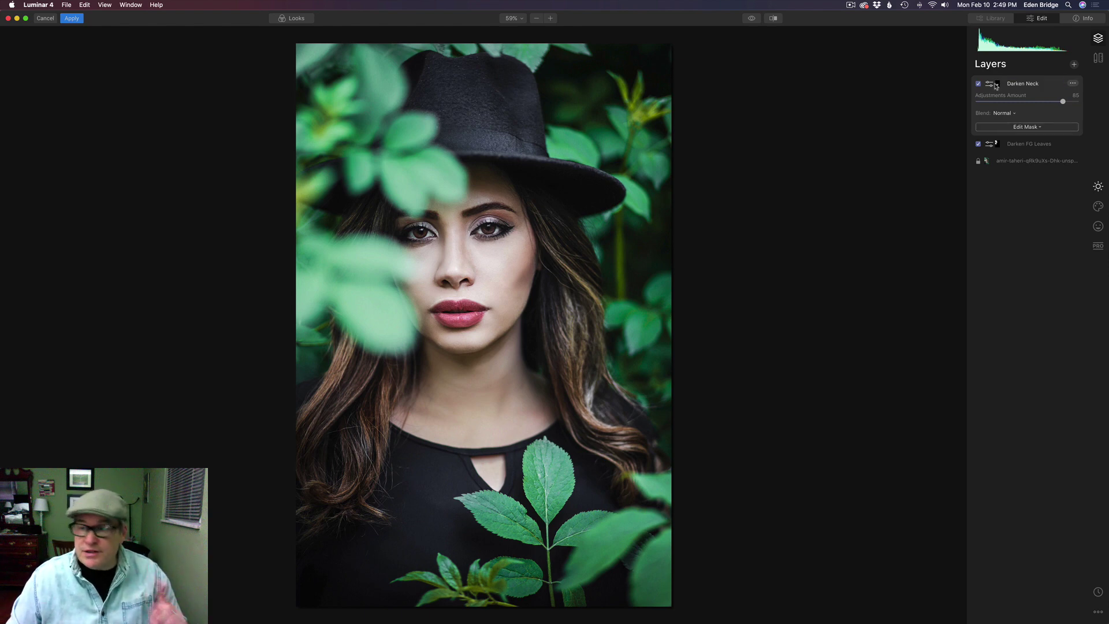
- Add another adjustment layer above Darken Neck and raise the midpoint of its red Light curve slightly
click(1075, 67)
click(1039, 77)
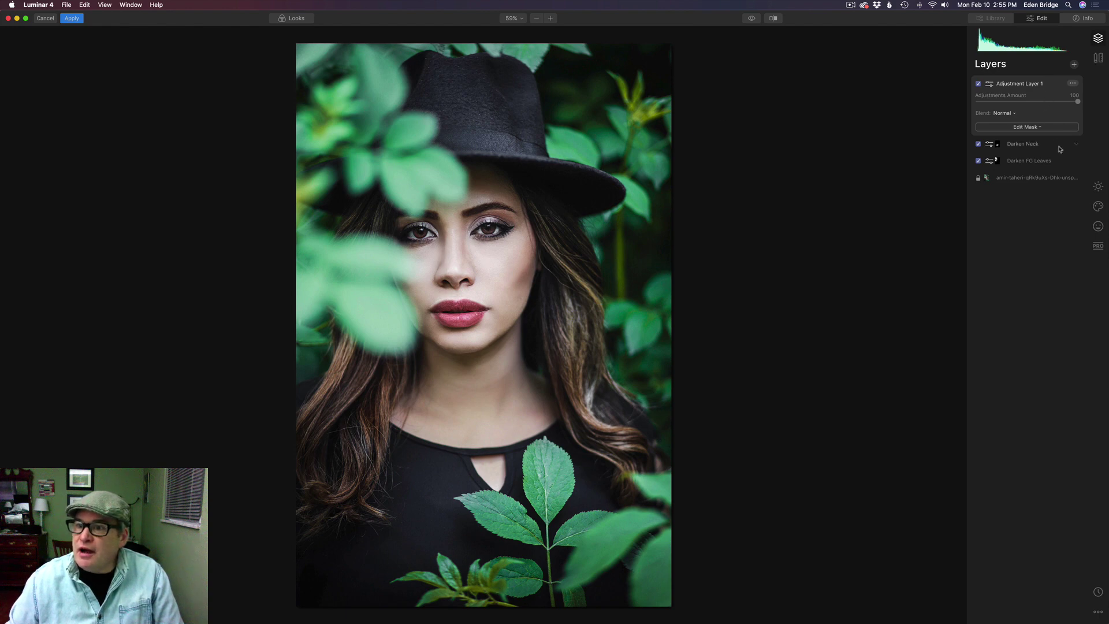
click(1097, 186)
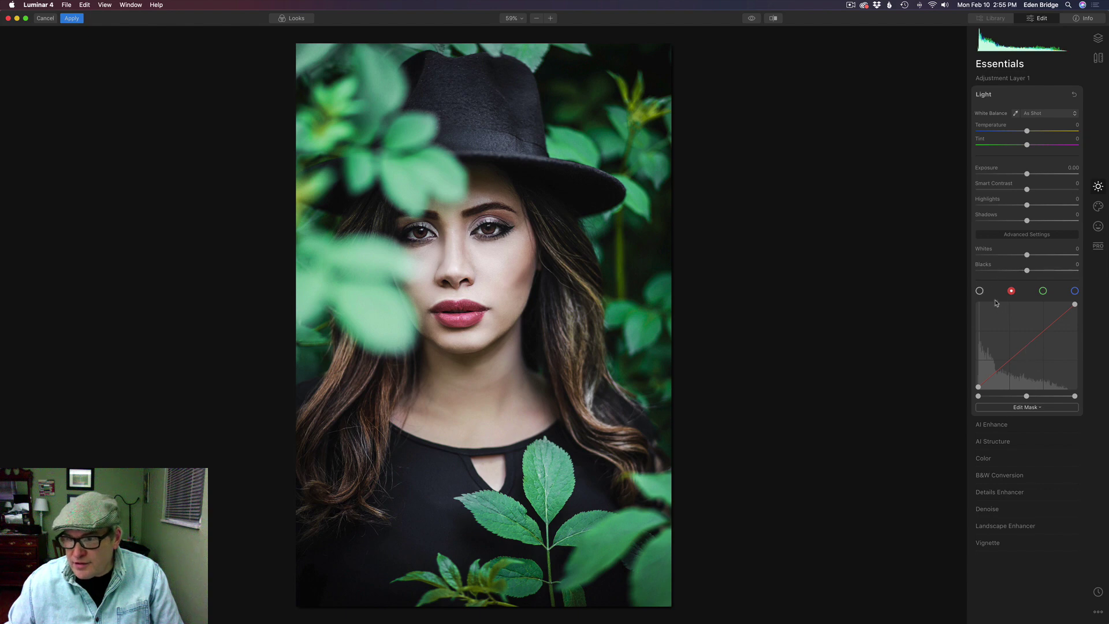
click(979, 291)
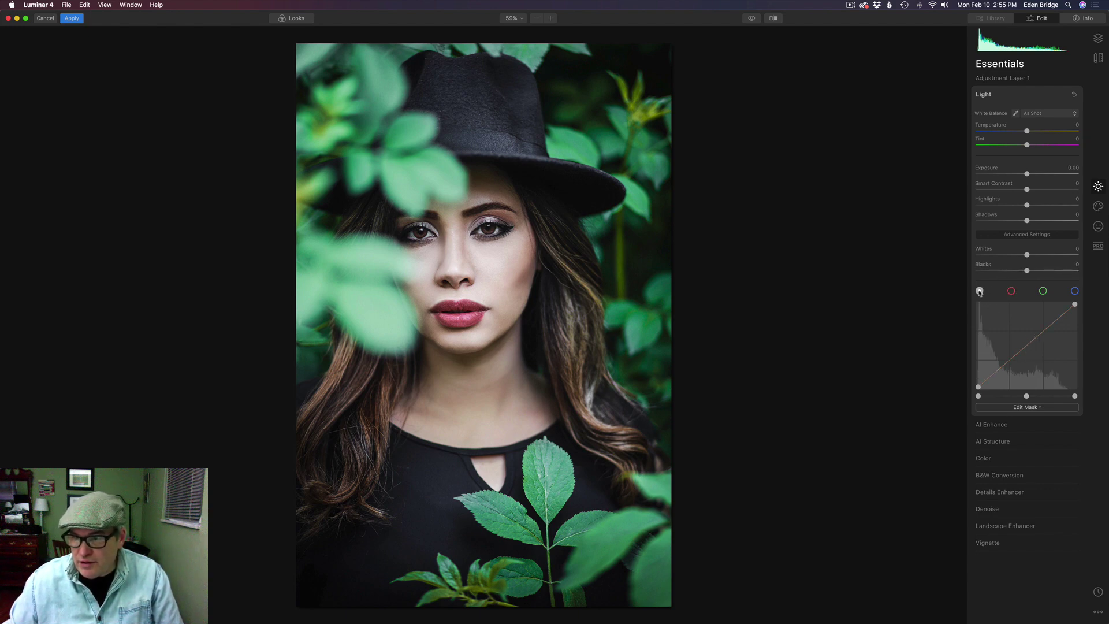
click(1011, 291)
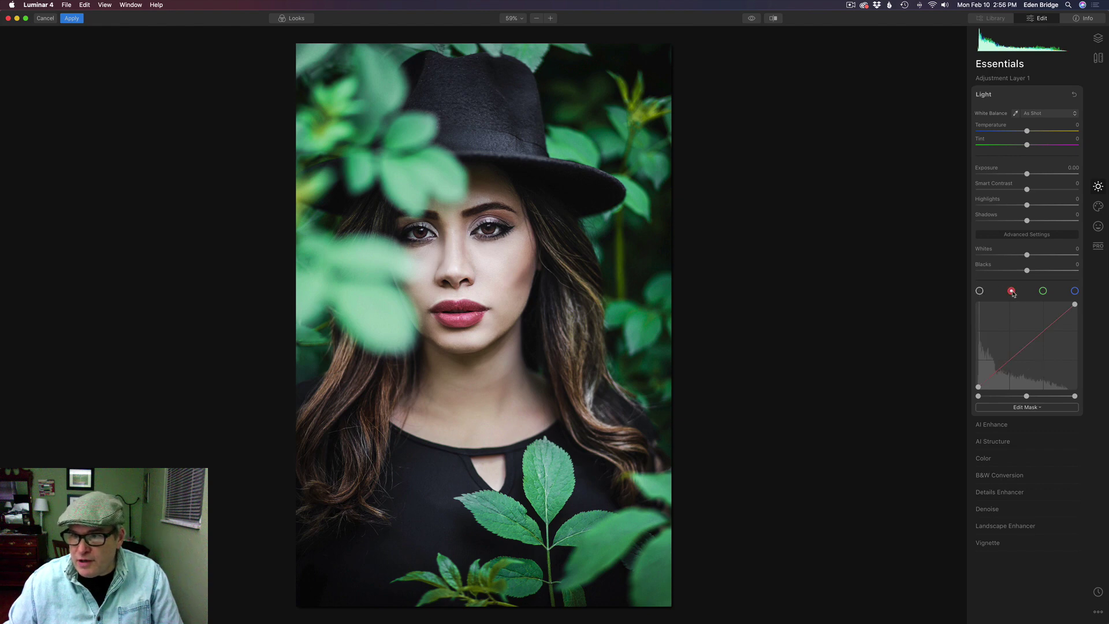
drag(1027, 344, 1027, 339)
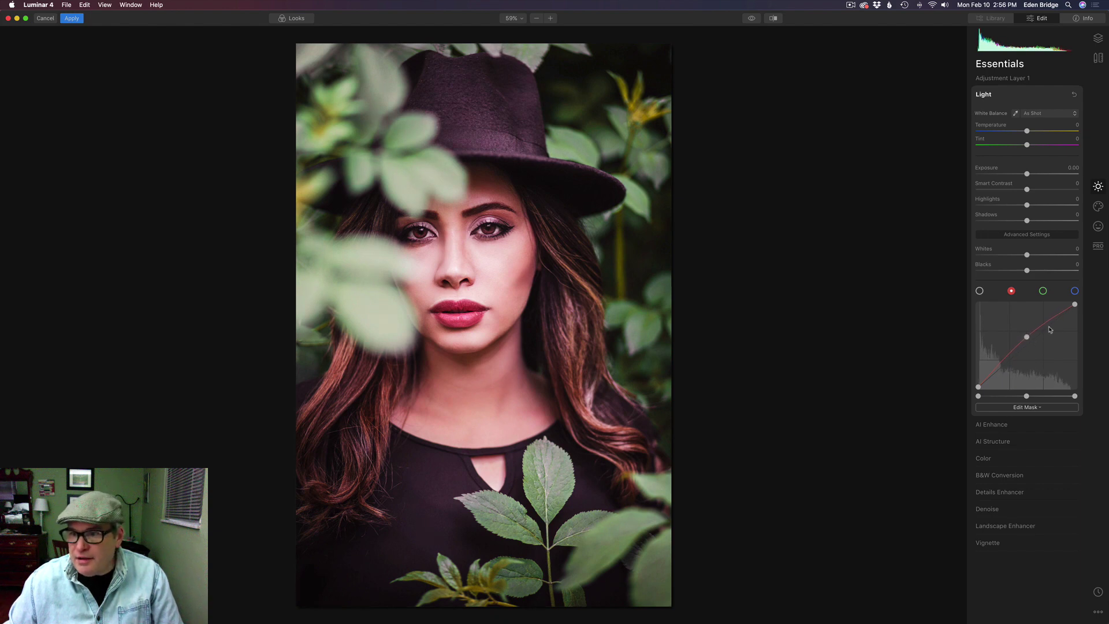
- Add four points along the blue curve's diagonal and raise the lowest one slightly to add blue to the shadows
click(1074, 292)
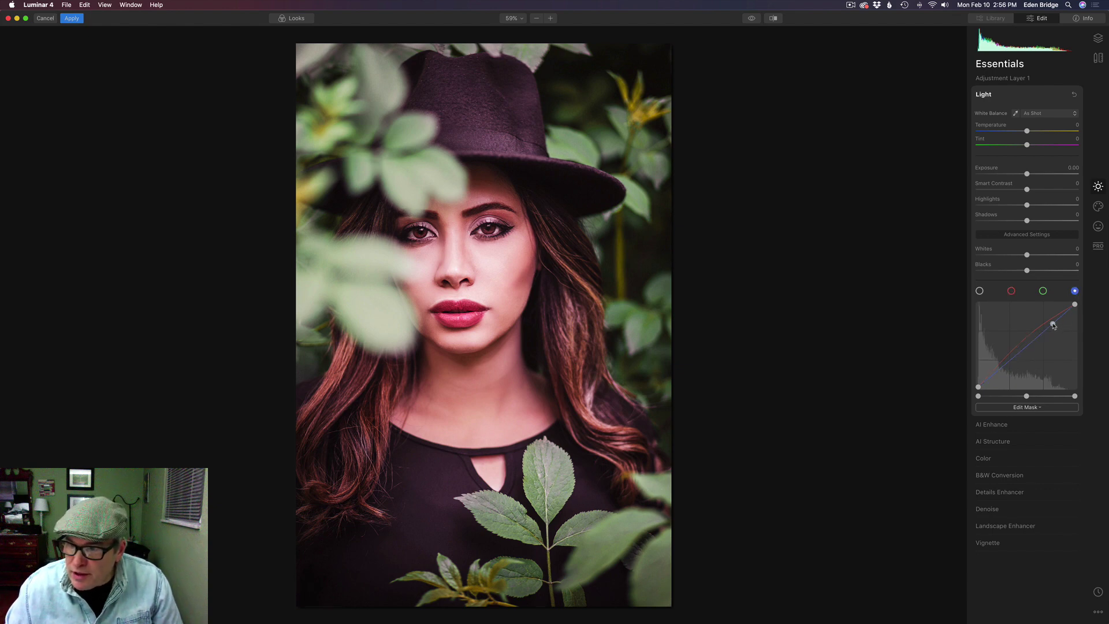
click(1034, 339)
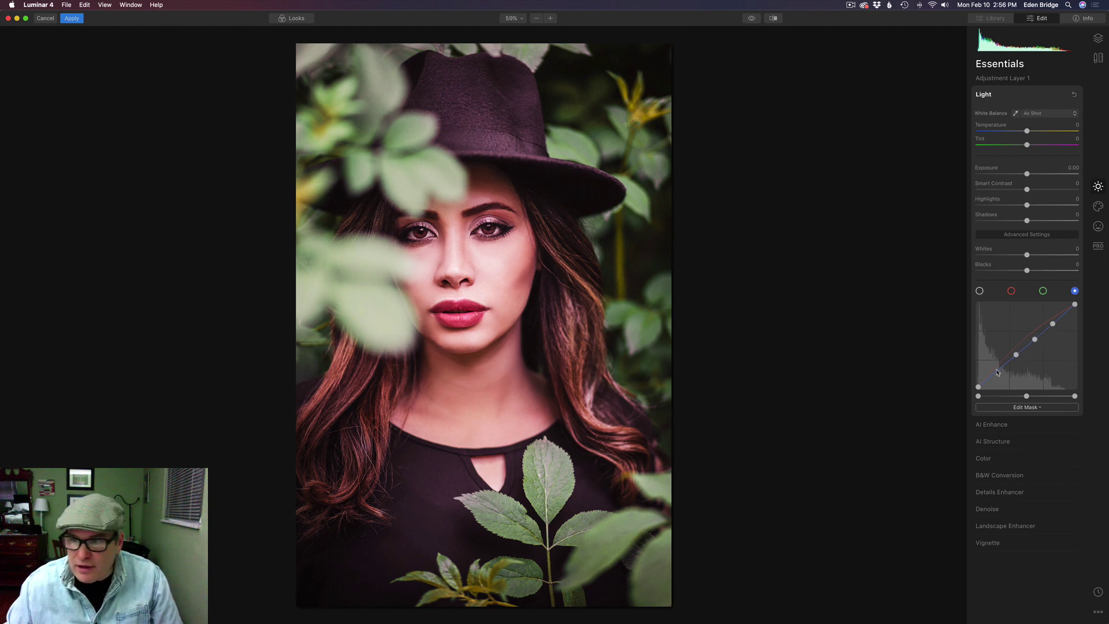
click(999, 370)
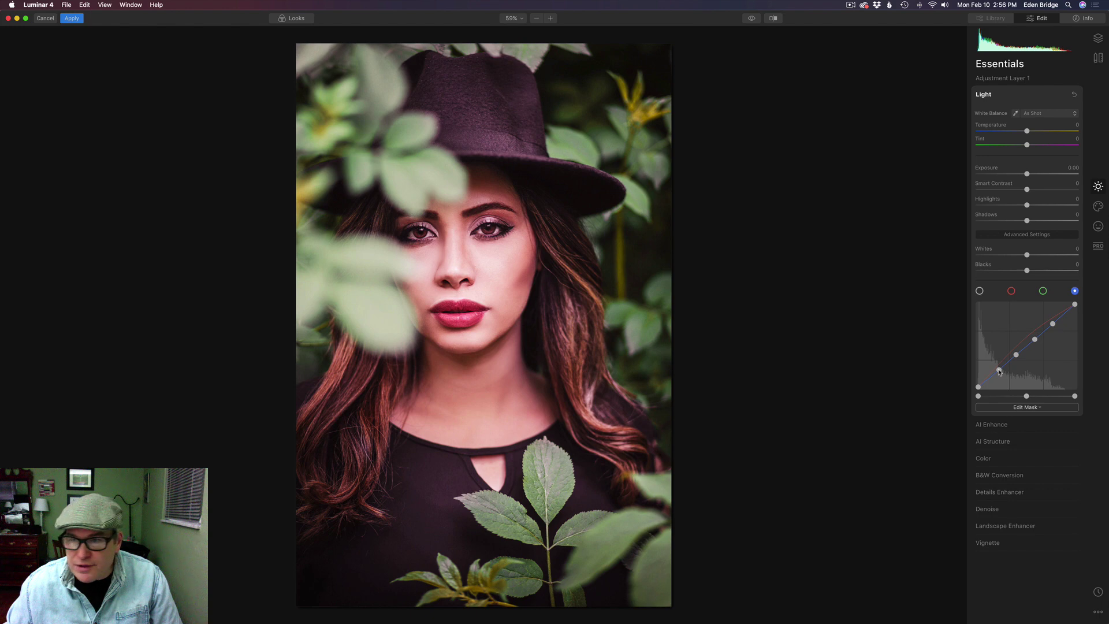
drag(999, 372, 998, 369)
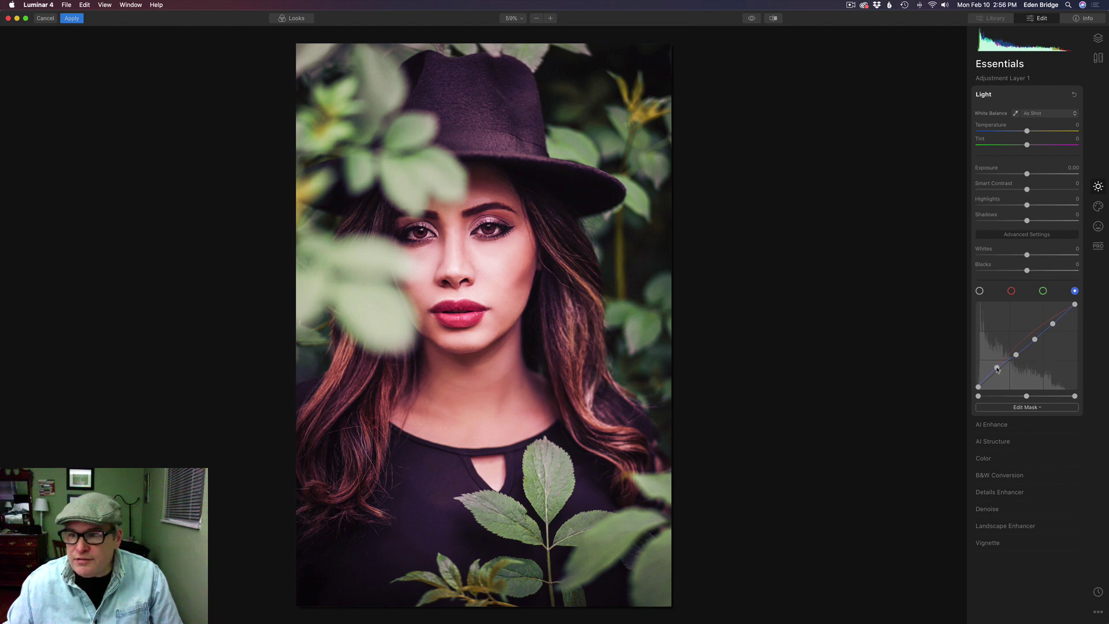
- Fine-tune the red curve's raised midpoint by lowering it very slightly
click(1012, 291)
click(1026, 338)
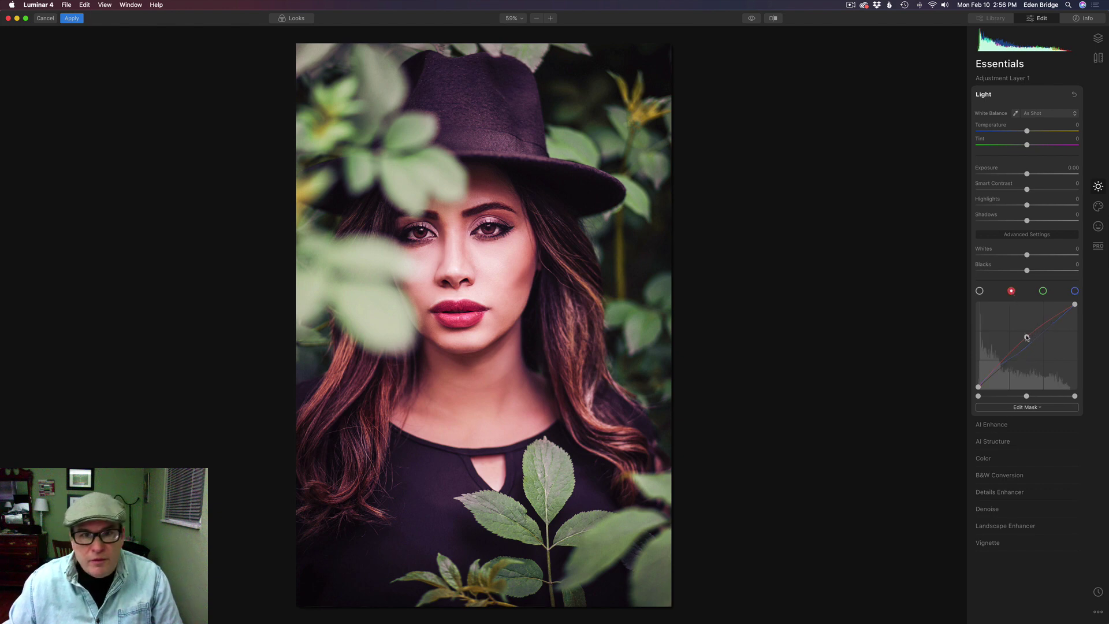
drag(1026, 337, 1026, 337)
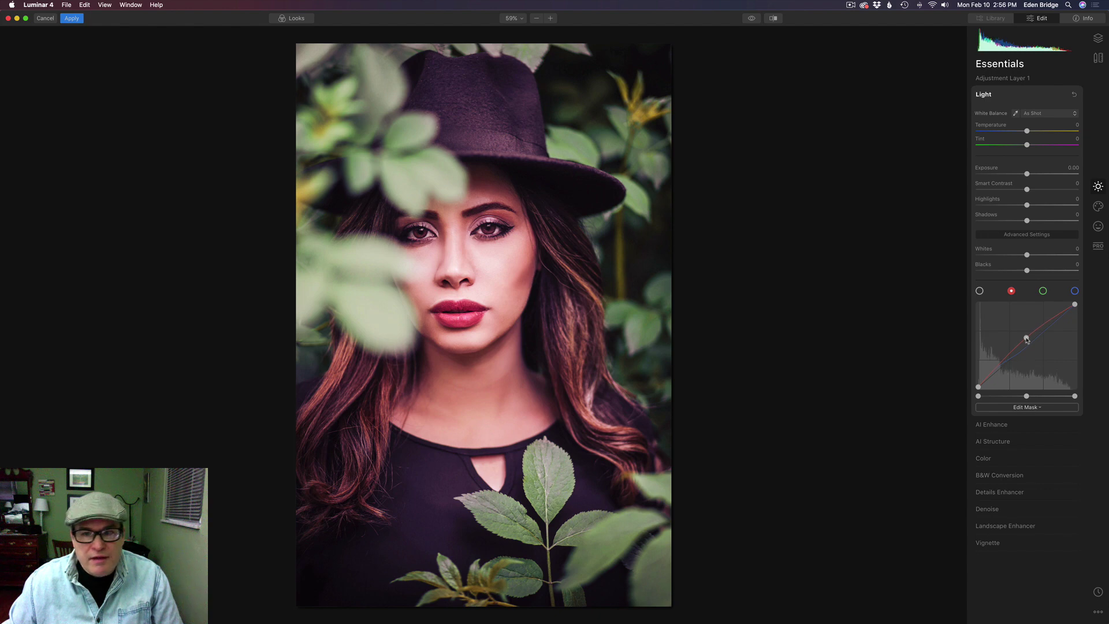
- Toggle the new color adjustment layer's visibility repeatedly to compare the portrait with and without its red and blue curve changes
click(1096, 39)
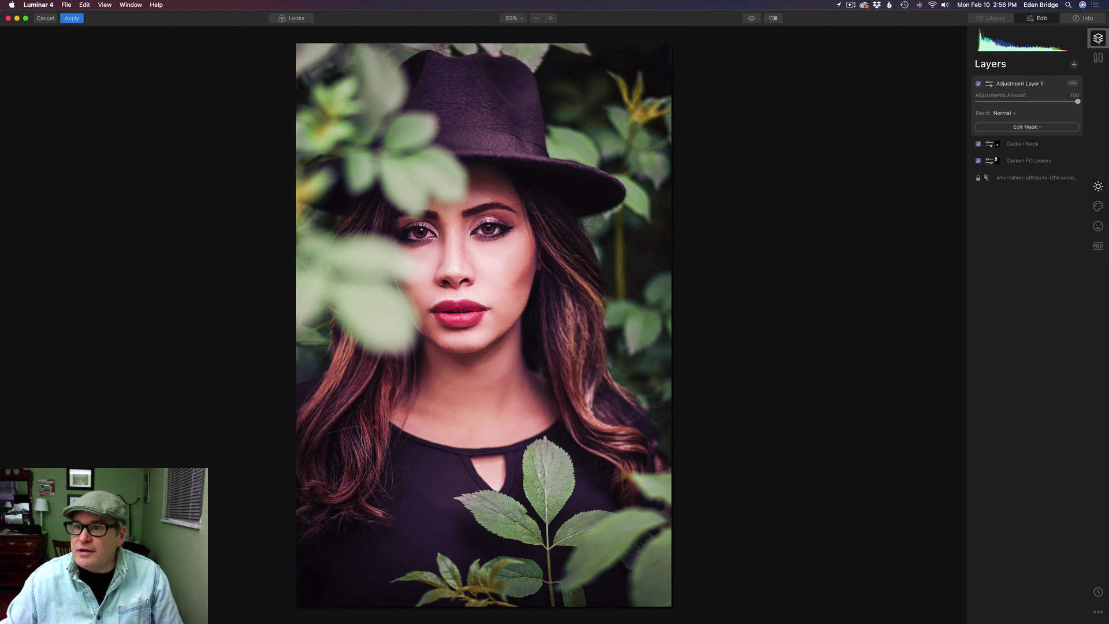
click(978, 84)
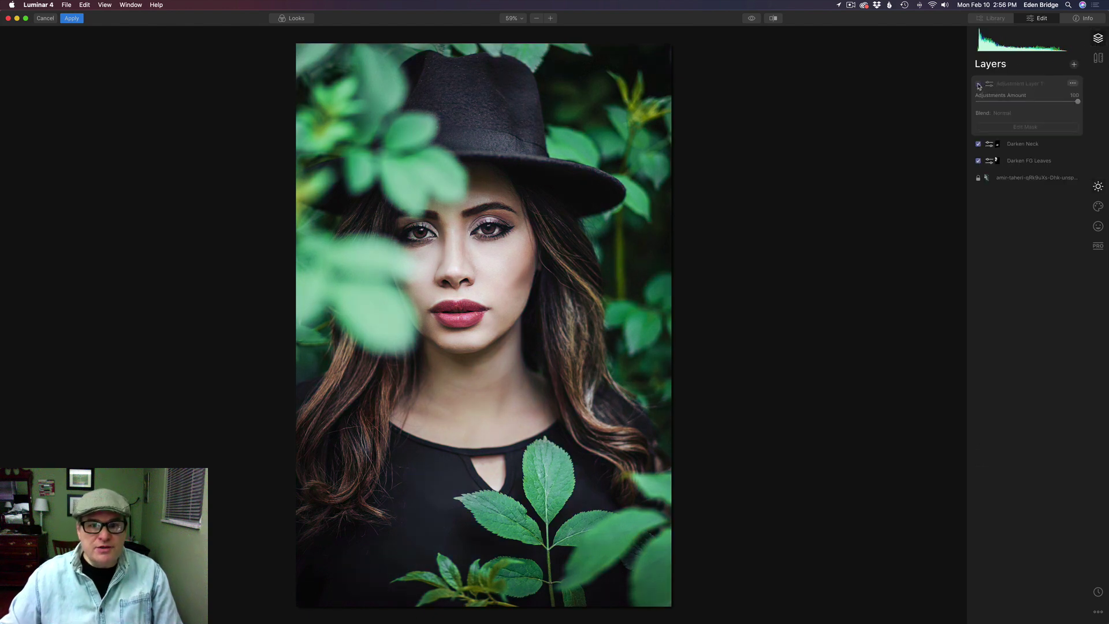
click(978, 84)
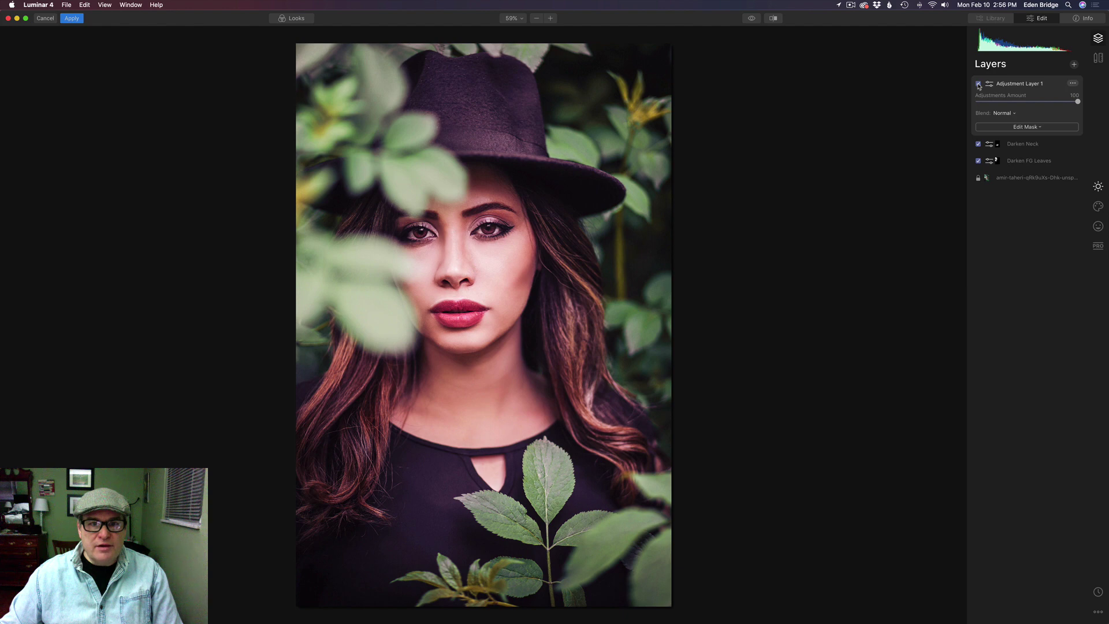
click(978, 84)
click(979, 85)
click(978, 84)
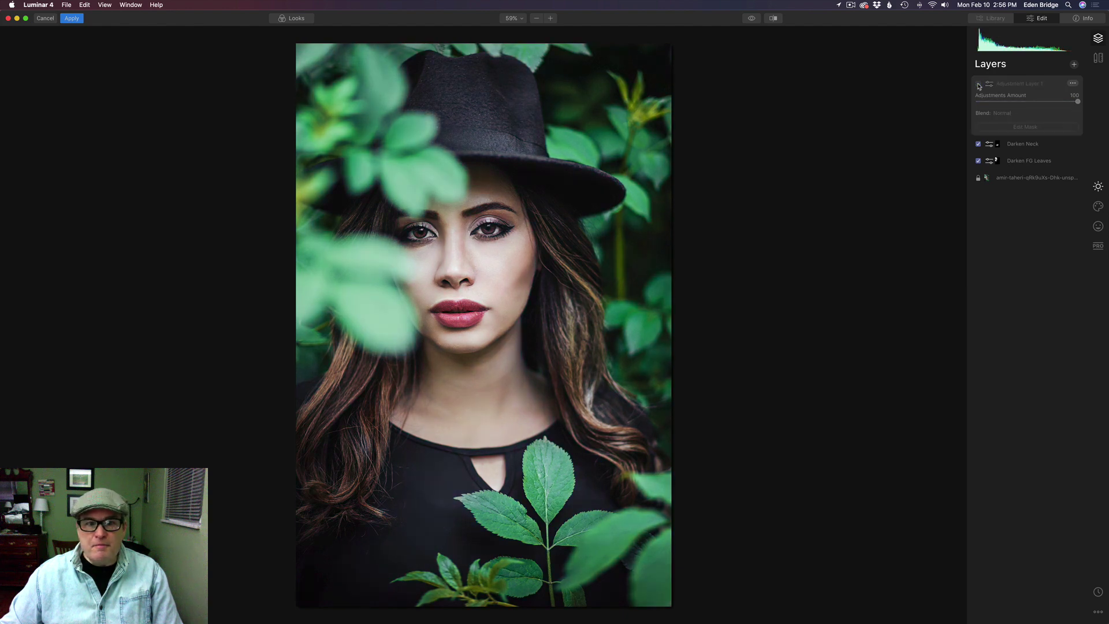
- Re-enable the color adjustment layer and give it a Type 1 Orton Effect with an amount of 35
click(978, 85)
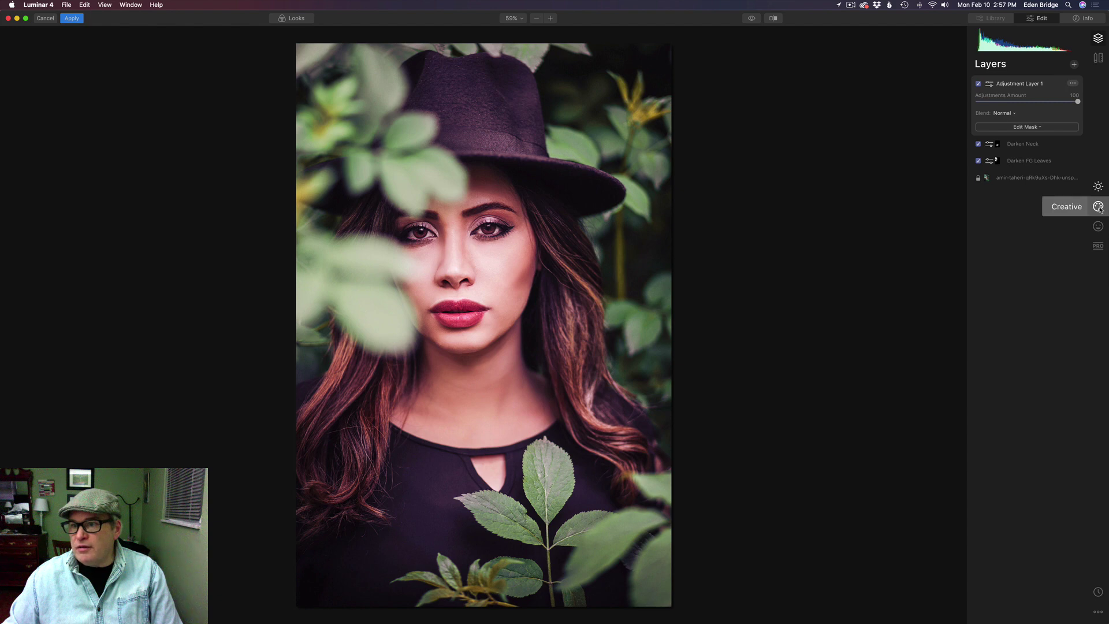
click(1099, 227)
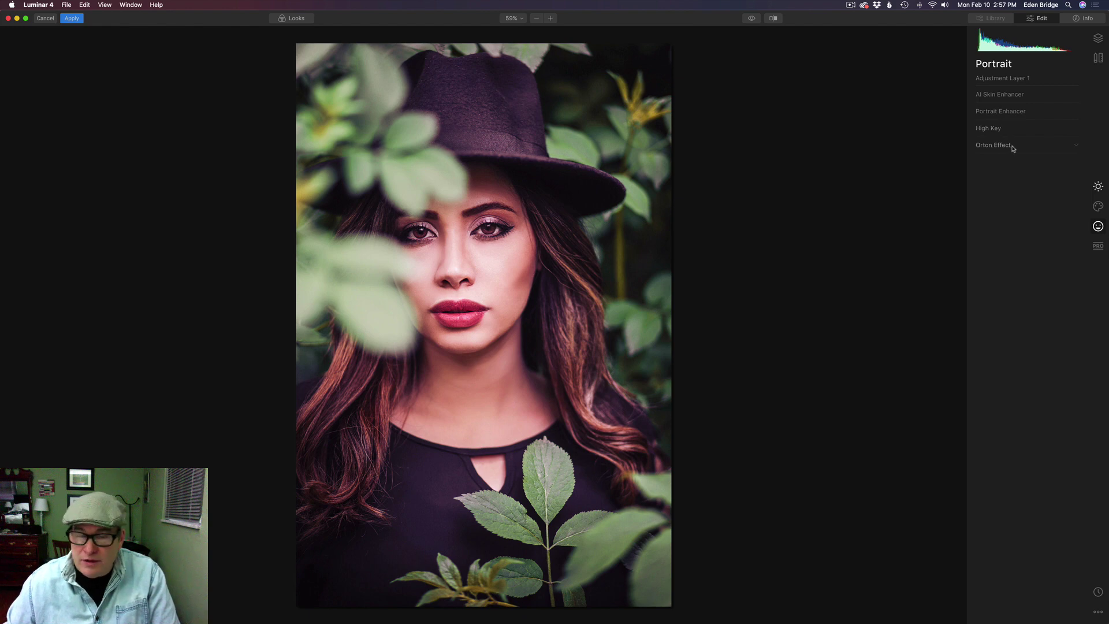
click(1054, 146)
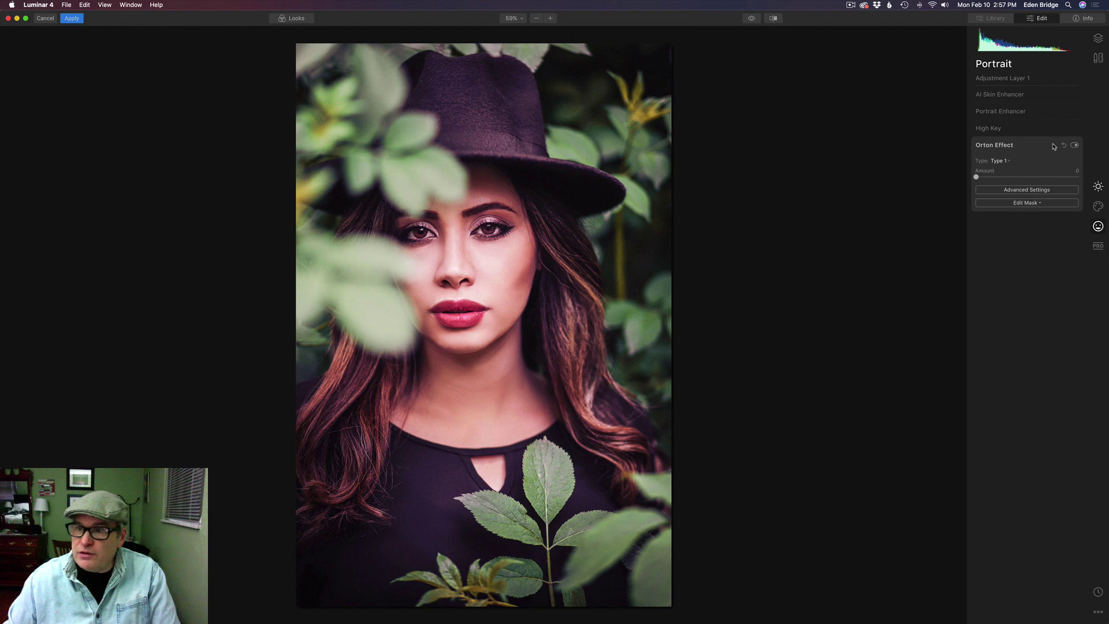
click(1002, 161)
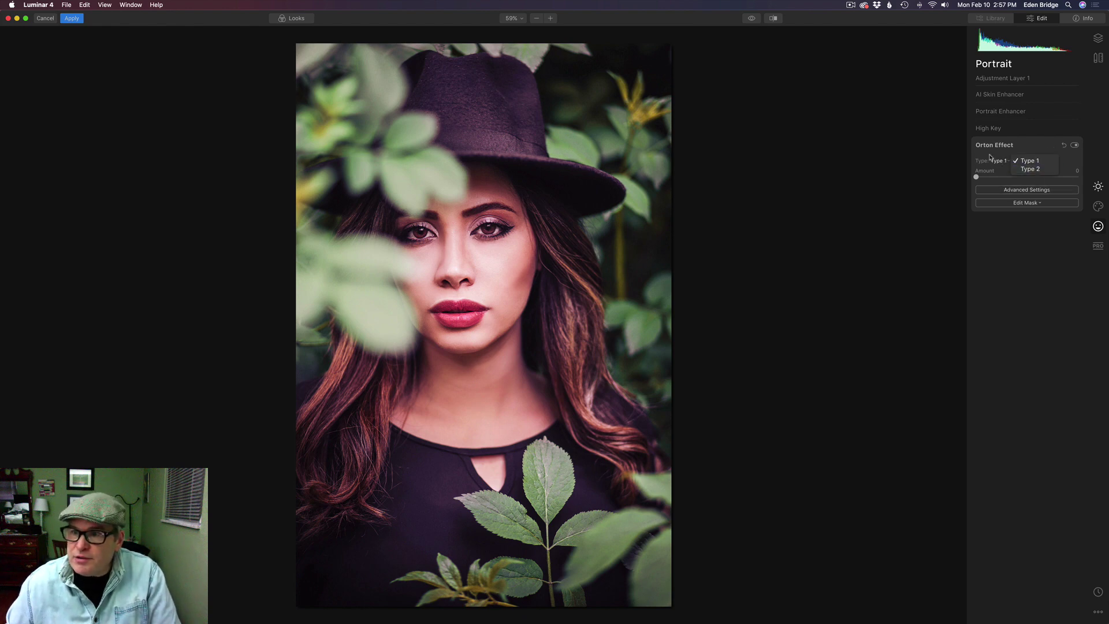
click(989, 157)
drag(977, 177, 1015, 181)
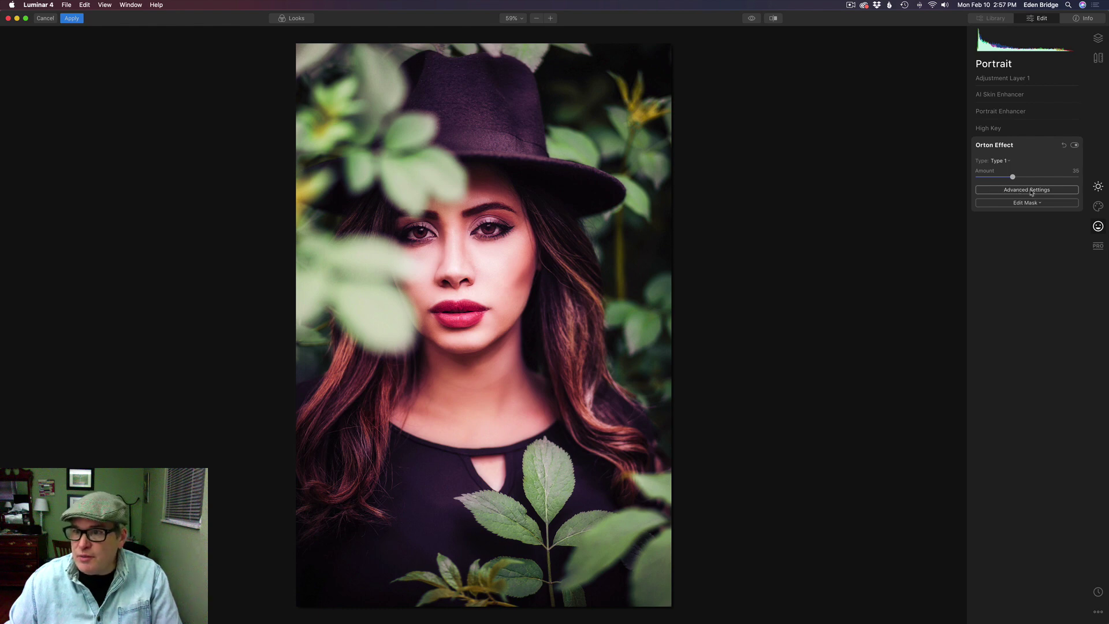
- Change the Orton Effect to Type 2 and raise its amount to 38
click(1031, 190)
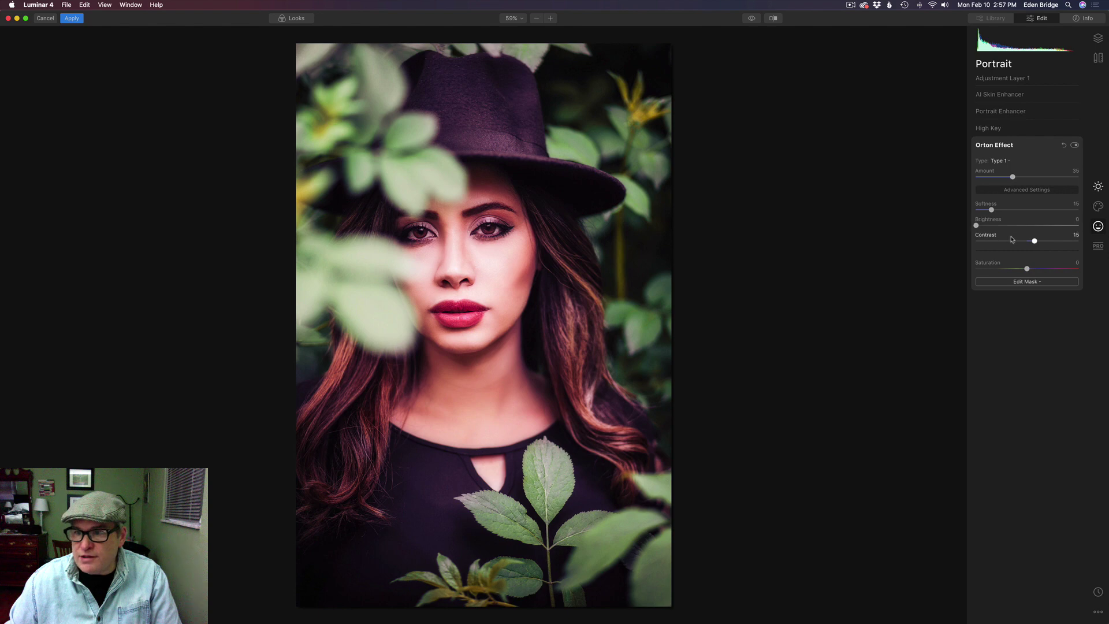
click(1004, 162)
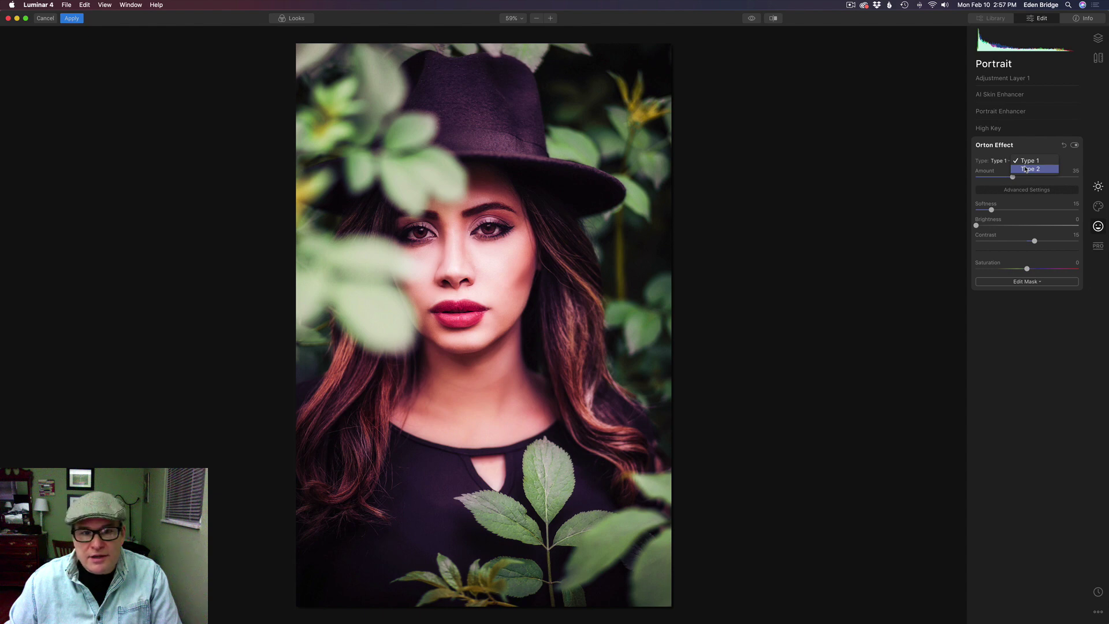
click(1025, 169)
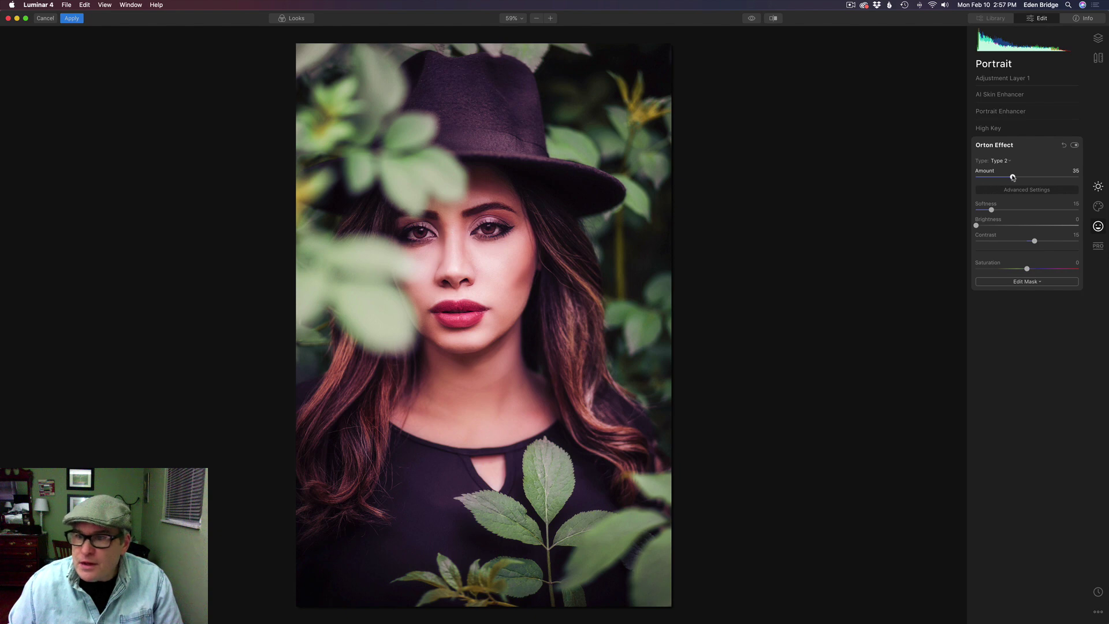
drag(1013, 177, 991, 210)
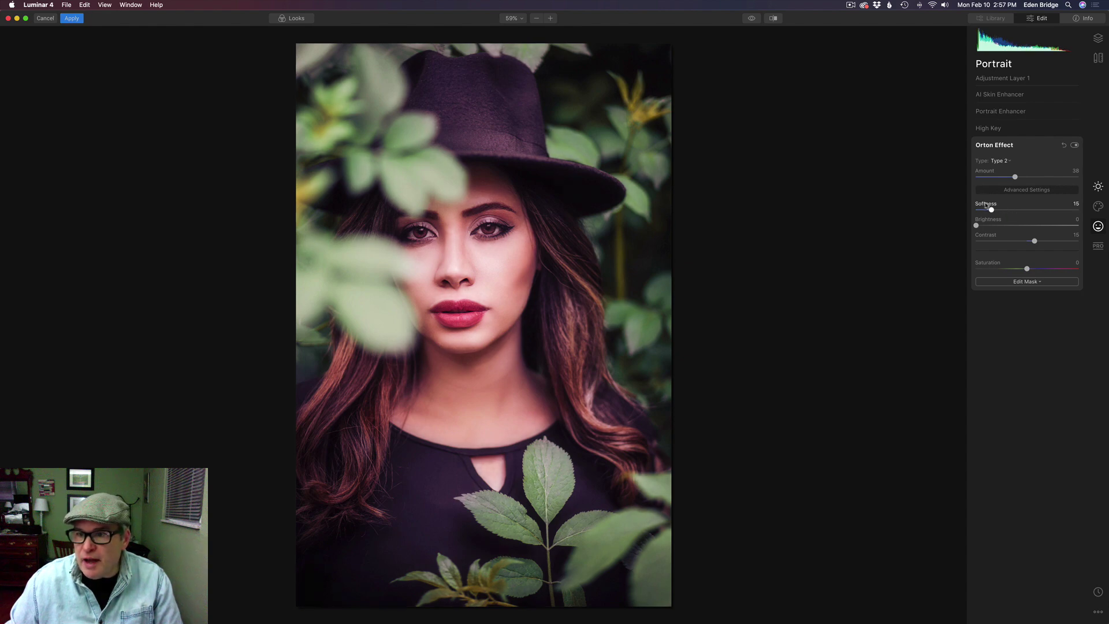
- Set the Orton Effect's softness to 21 and its saturation to -10
drag(993, 212, 965, 223)
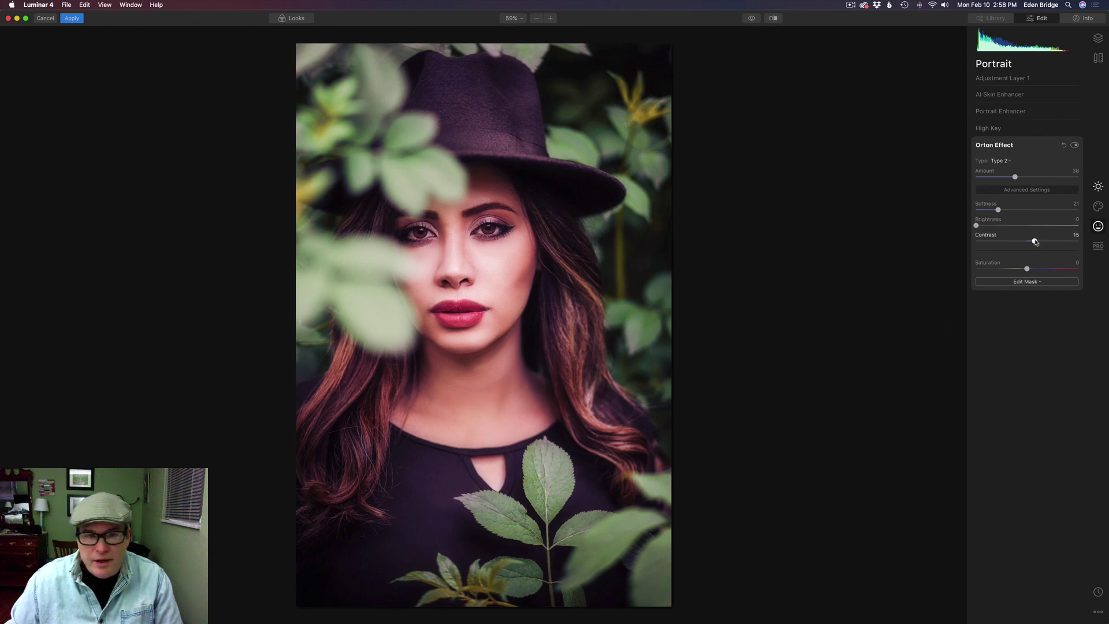
mouse_move(1035, 242)
mouse_down()
mouse_move(1016, 242)
mouse_move(1057, 243)
mouse_move(1036, 243)
mouse_up()
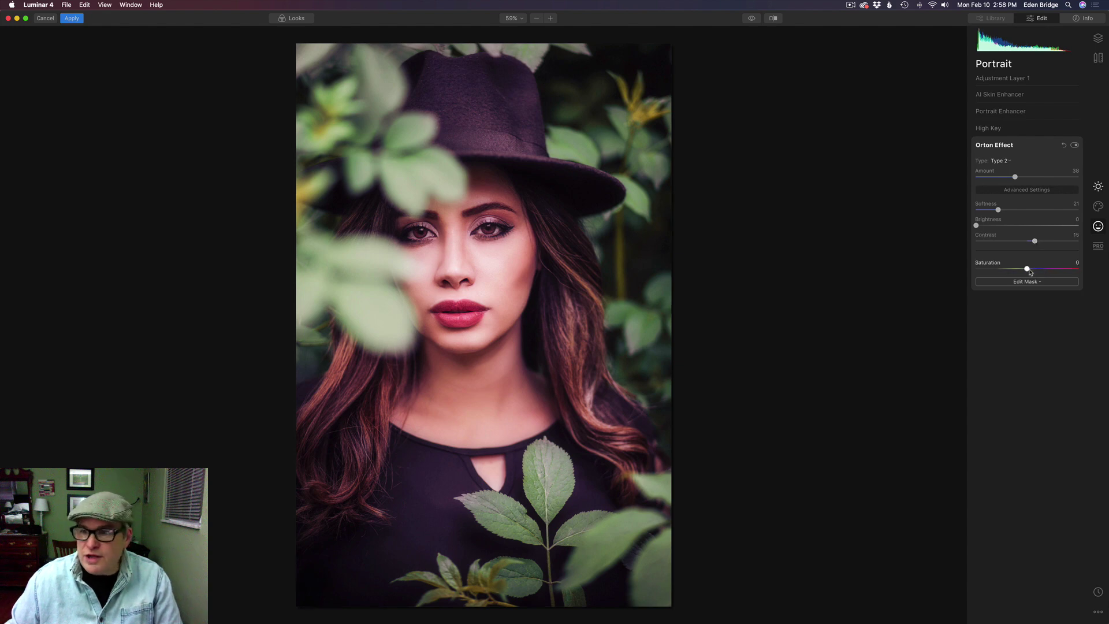
mouse_move(1027, 269)
mouse_down()
mouse_move(947, 260)
mouse_move(1045, 270)
mouse_move(1022, 271)
mouse_up()
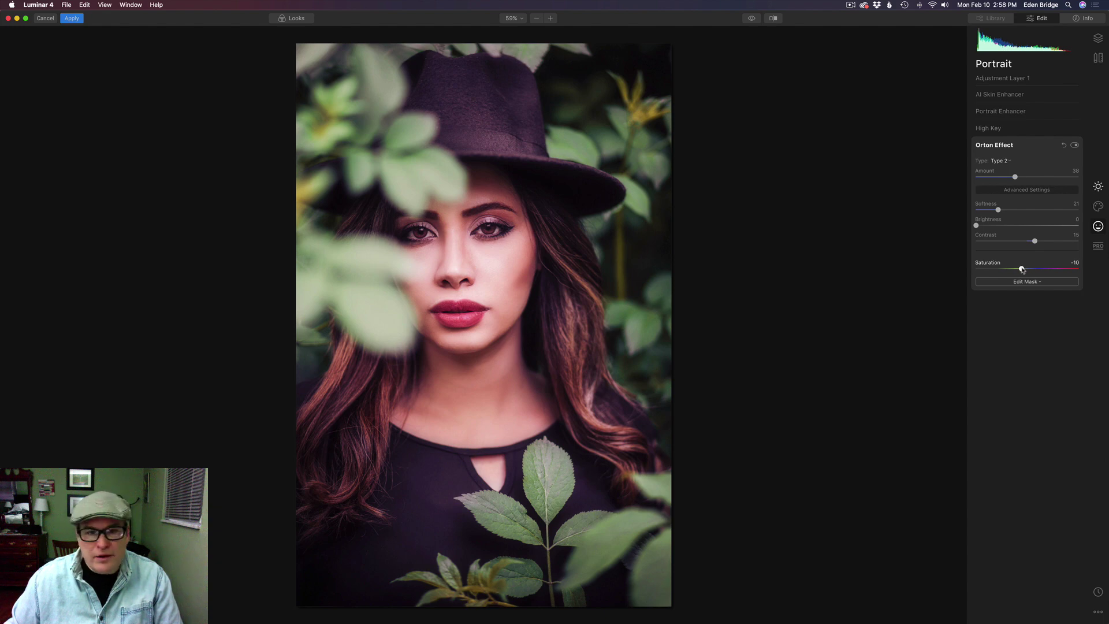
drag(1022, 270, 1023, 271)
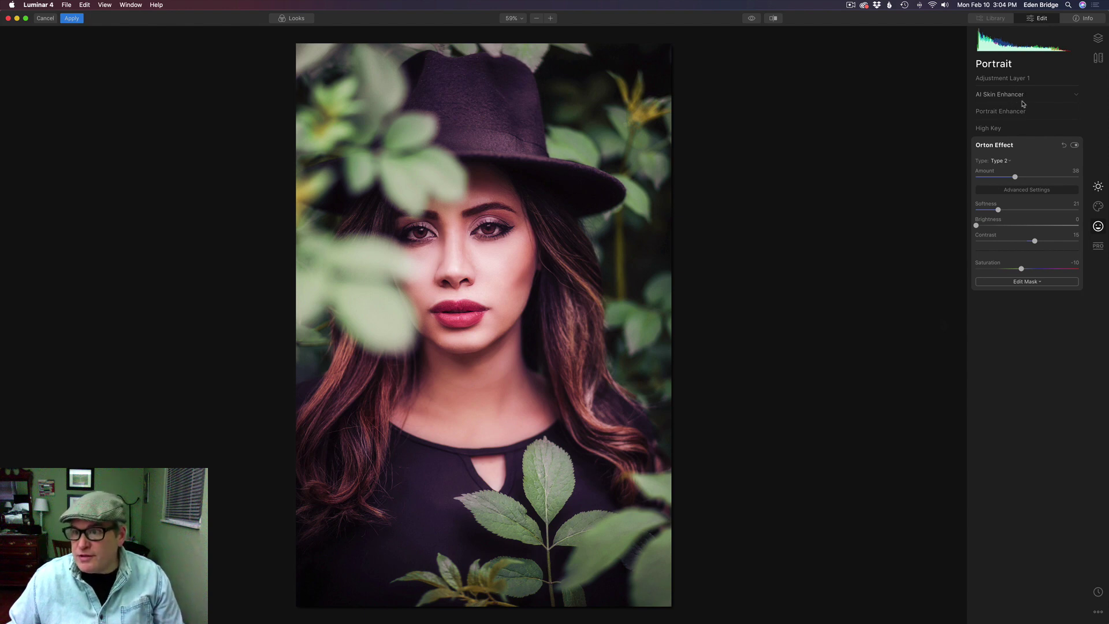
- Open the Vignette filter for the same layer and center it on the woman's face between her eyes
click(1099, 187)
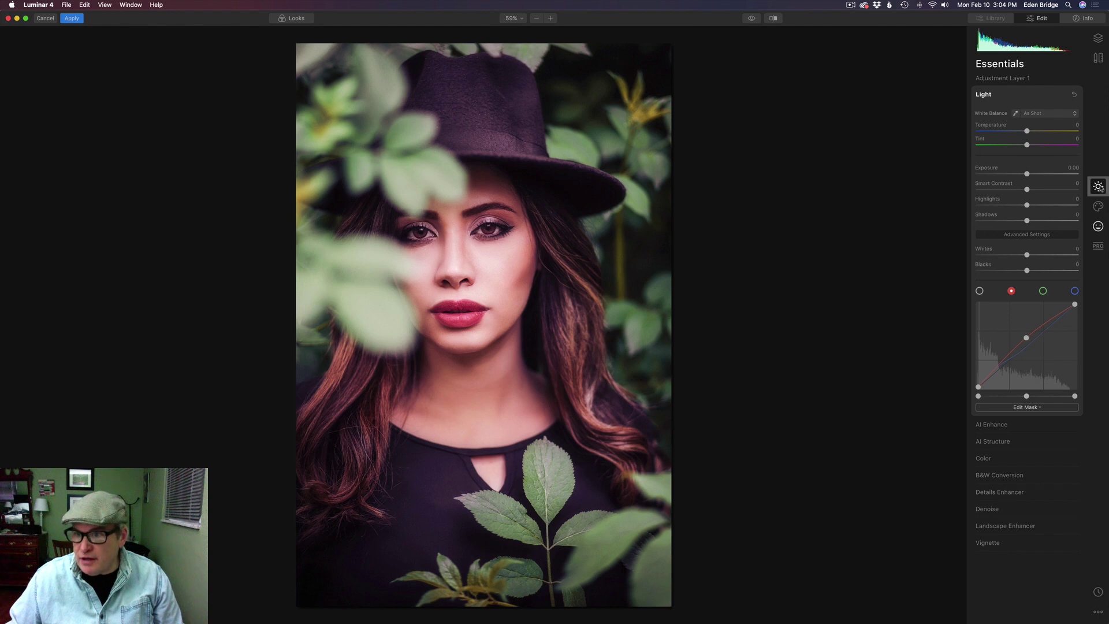
click(989, 542)
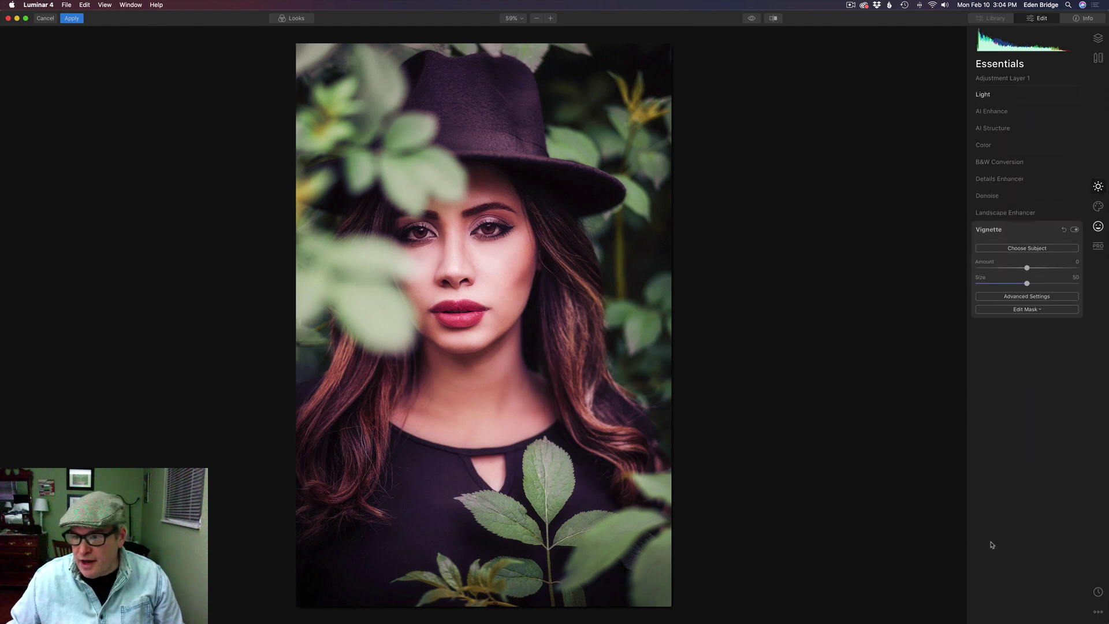
click(1027, 249)
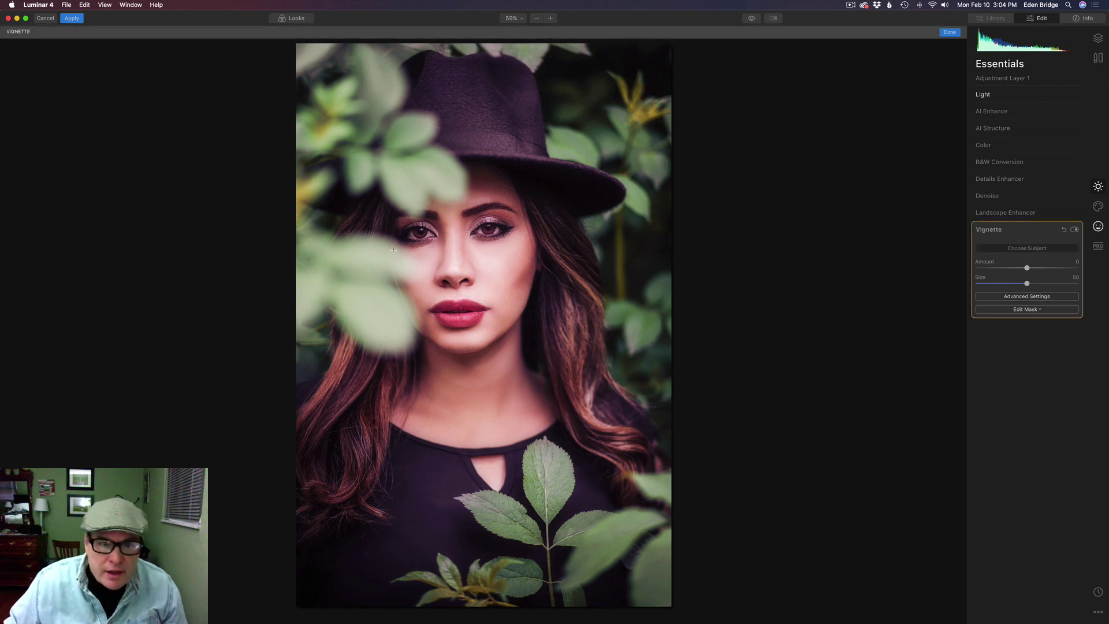
click(455, 243)
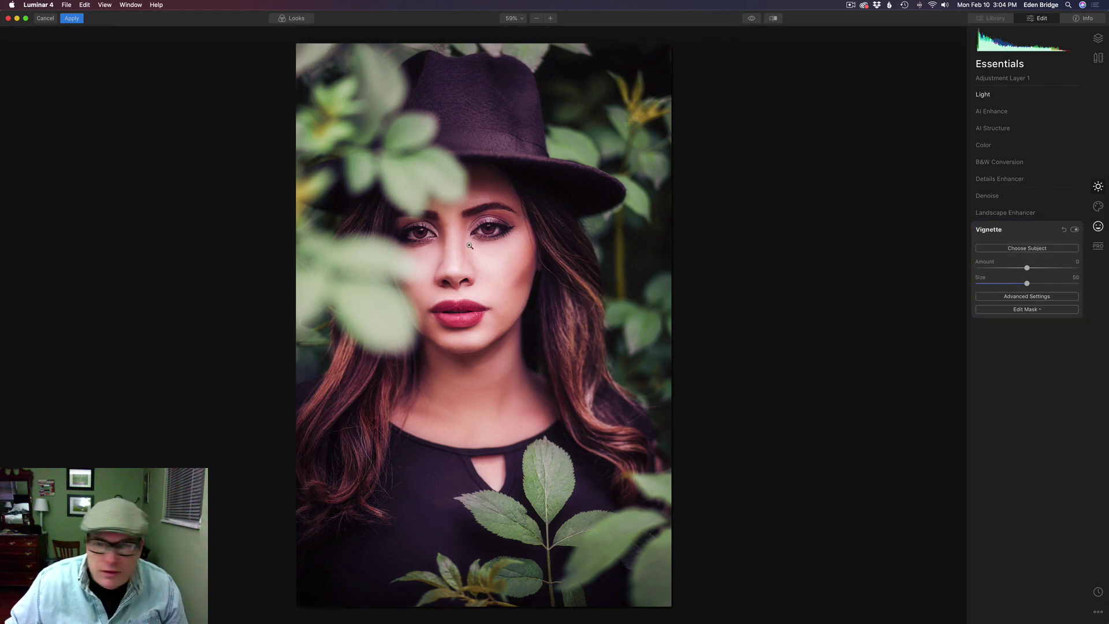
- Darken the vignette to an amount of -61 and, with feather at -100 to show its edge, set its size to 28
click(1037, 297)
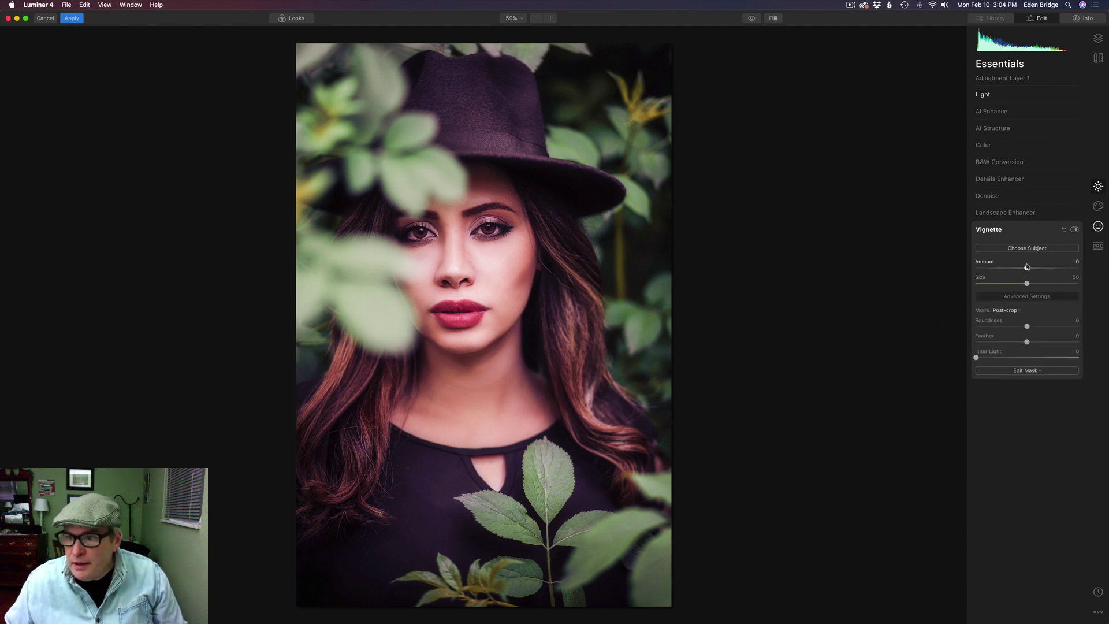
drag(1027, 269, 996, 268)
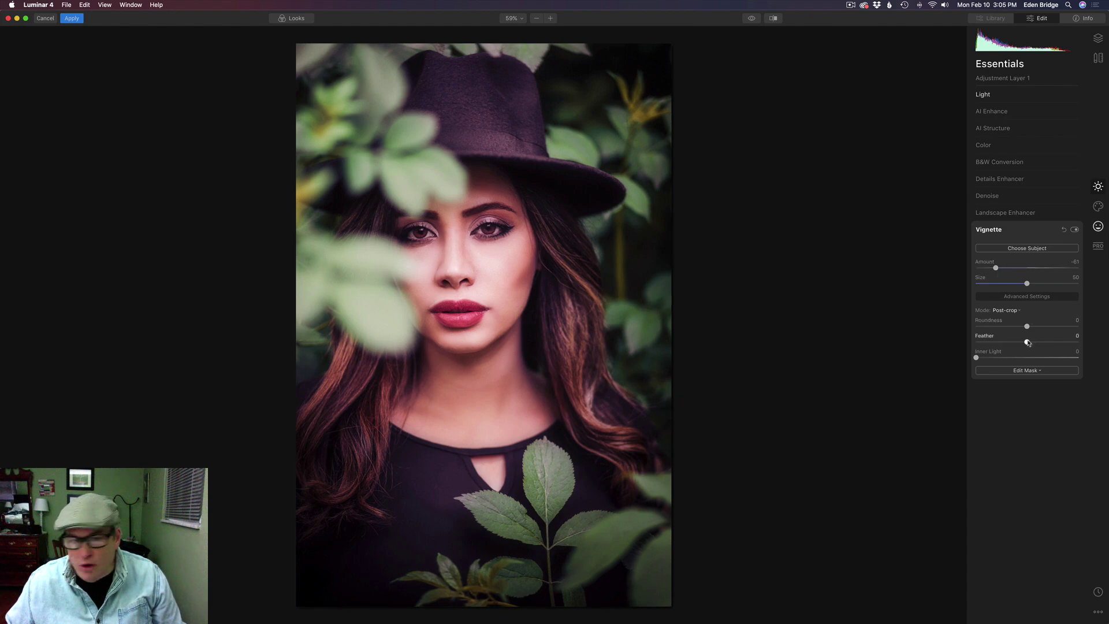
drag(1027, 342, 927, 328)
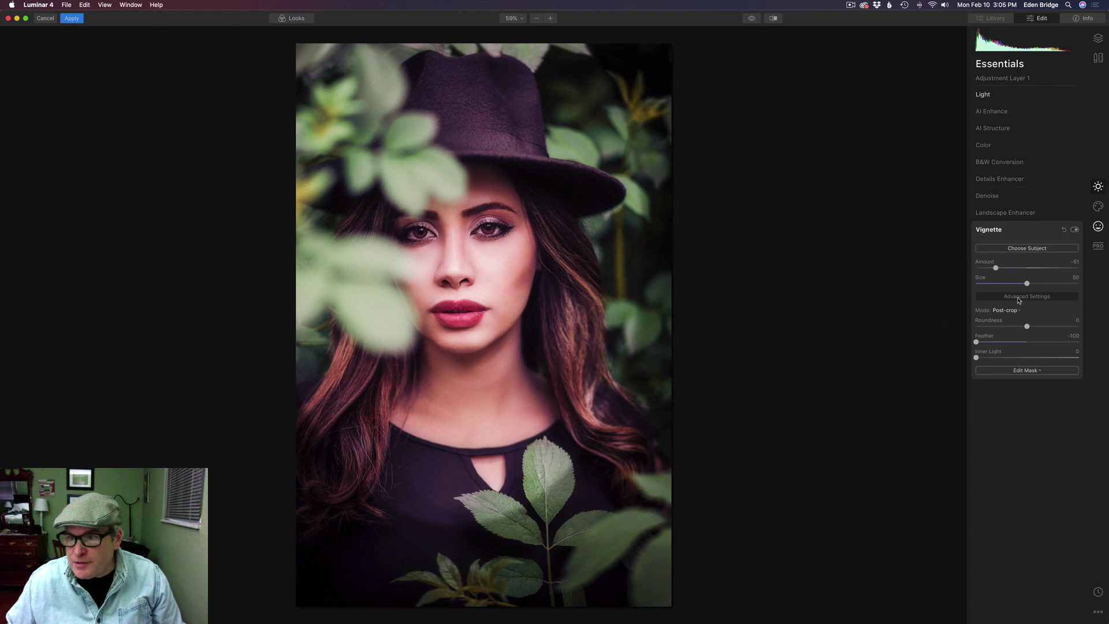
drag(1027, 284, 1005, 283)
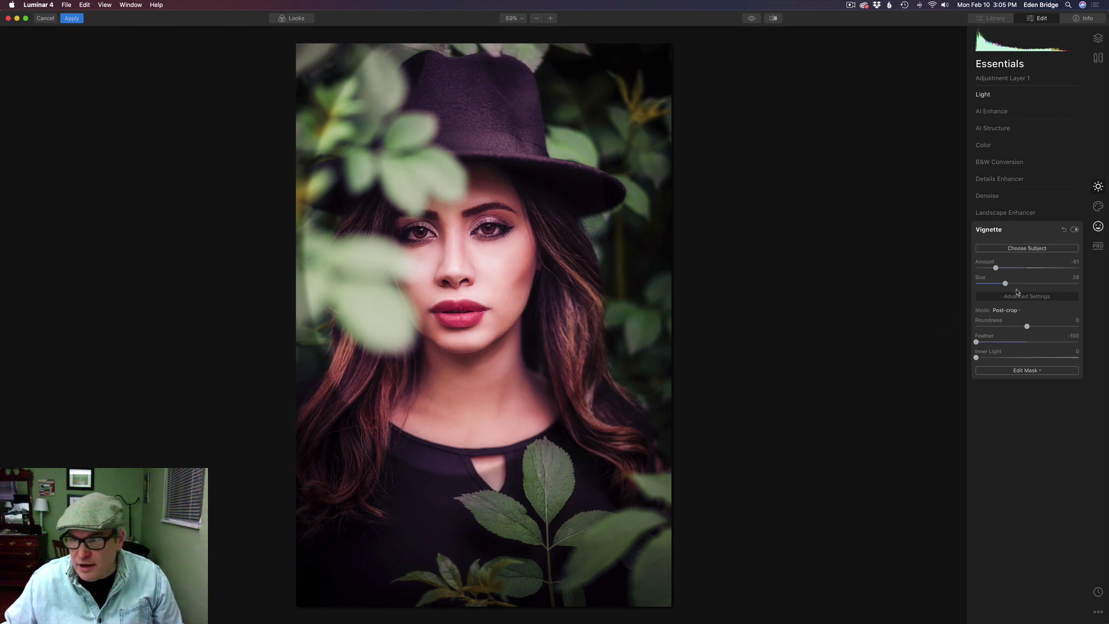
drag(1005, 284, 1004, 284)
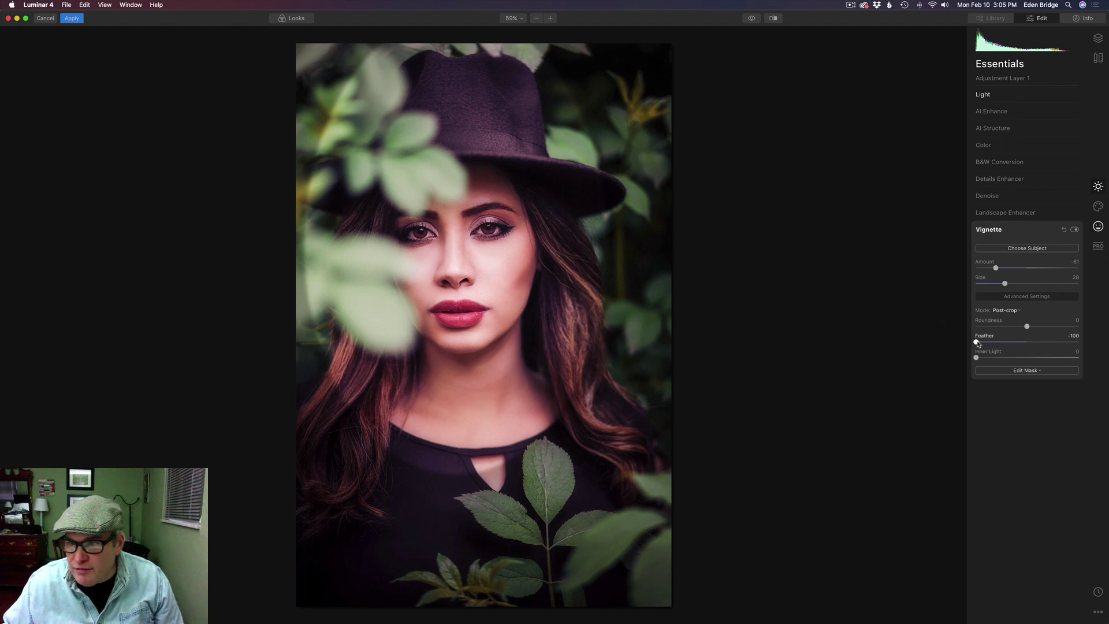
- Soften the vignette with a feather of 27, an amount of -55 and an inner light of 7
drag(977, 343, 1043, 351)
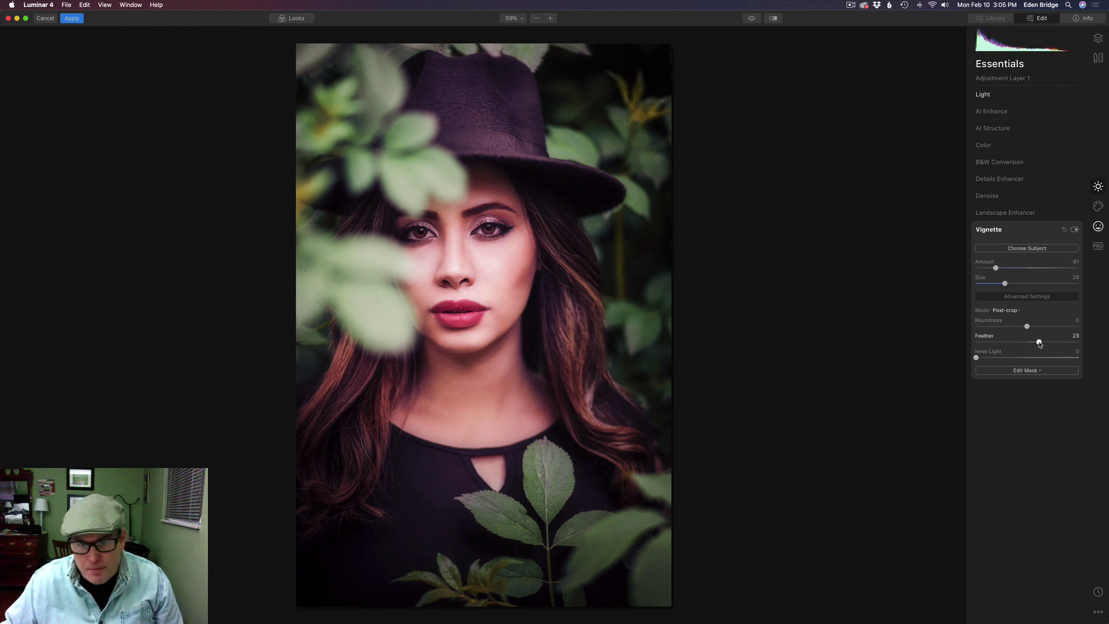
drag(1040, 344, 1026, 344)
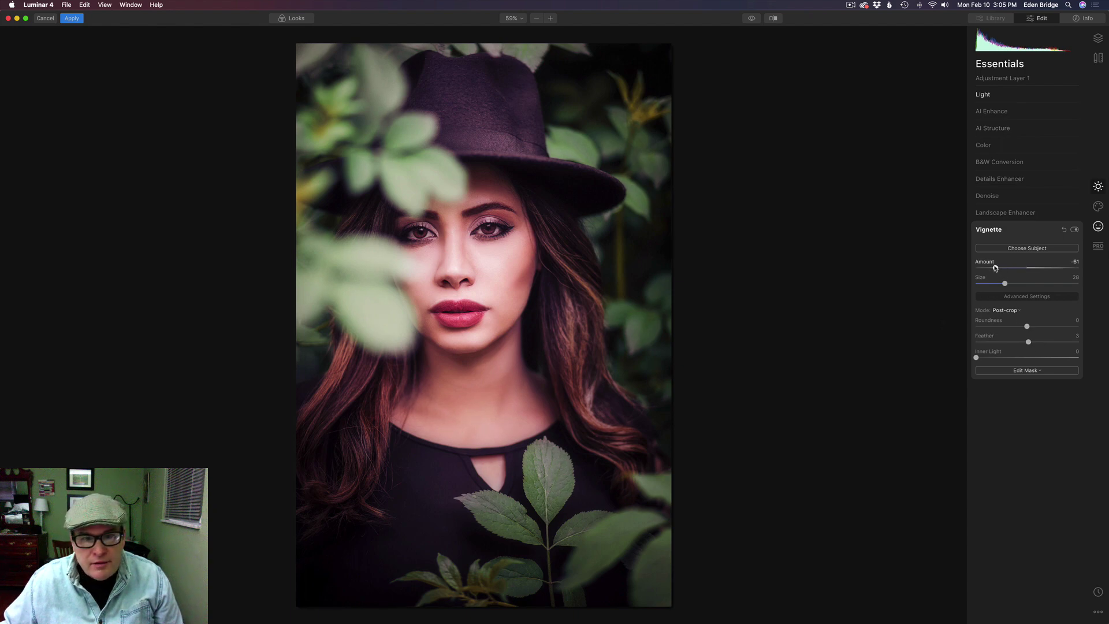
drag(995, 268, 999, 268)
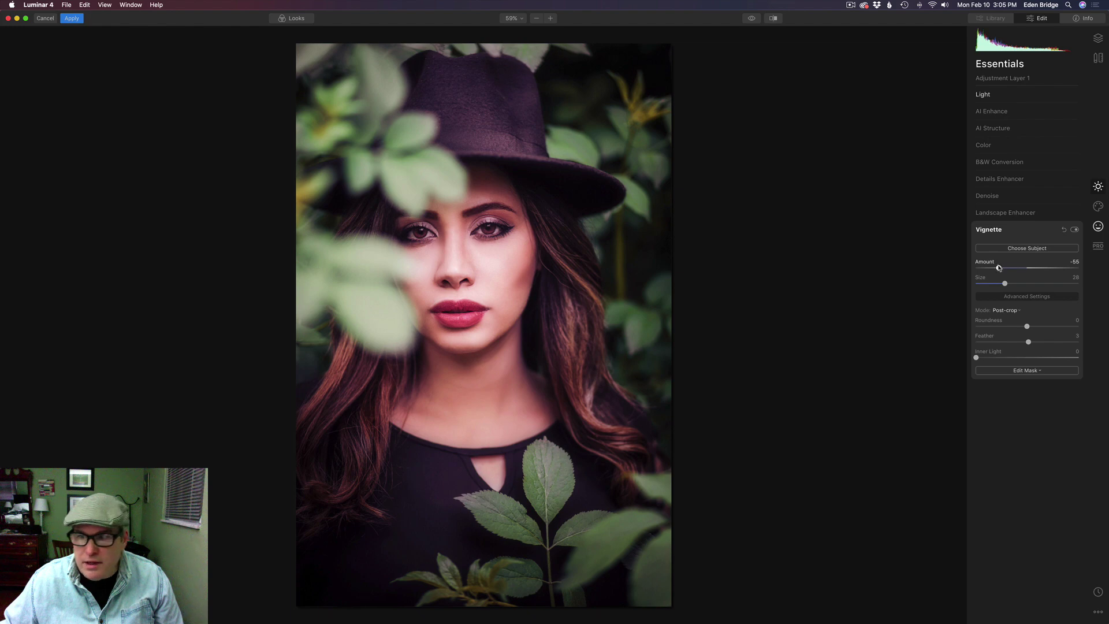
drag(1029, 343, 1040, 343)
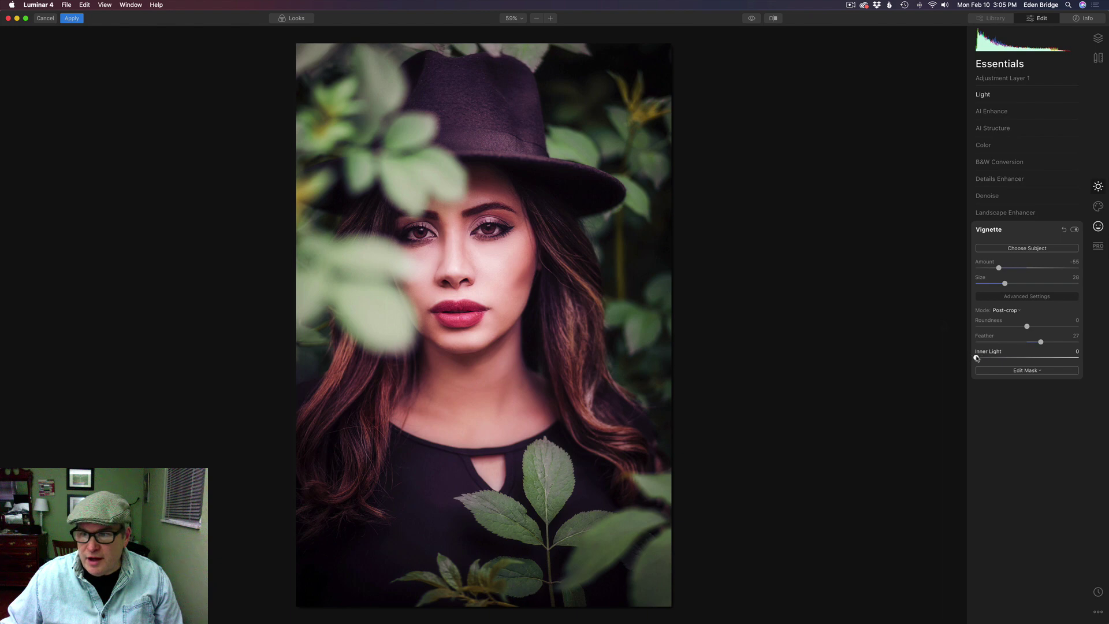
drag(976, 358, 984, 359)
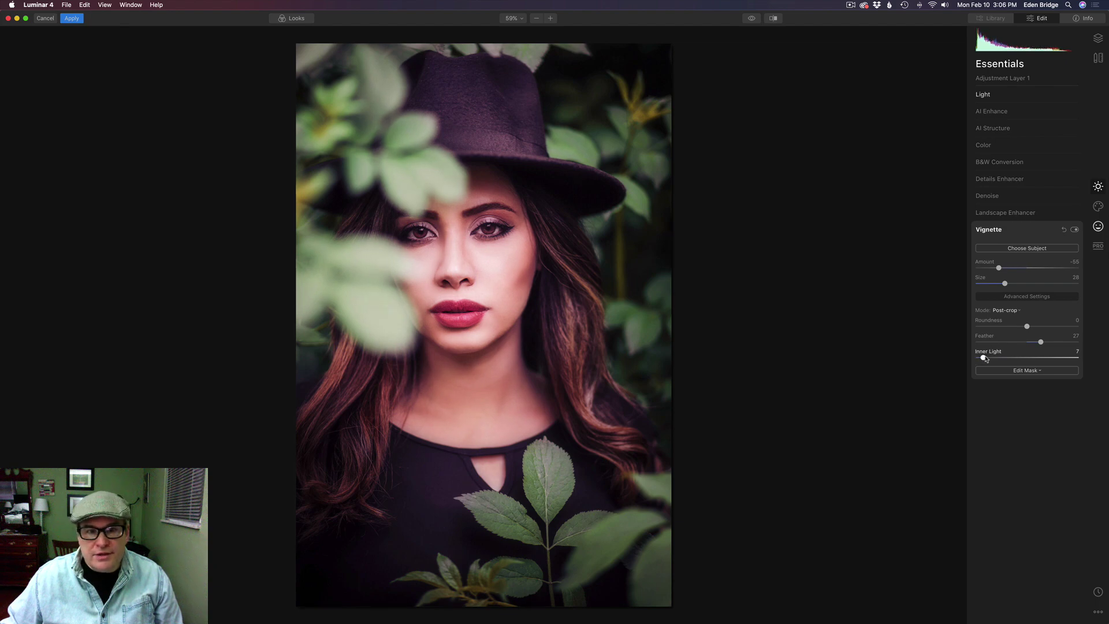
- Rename the top adjustment layer "Orton and Vignette"
click(1098, 39)
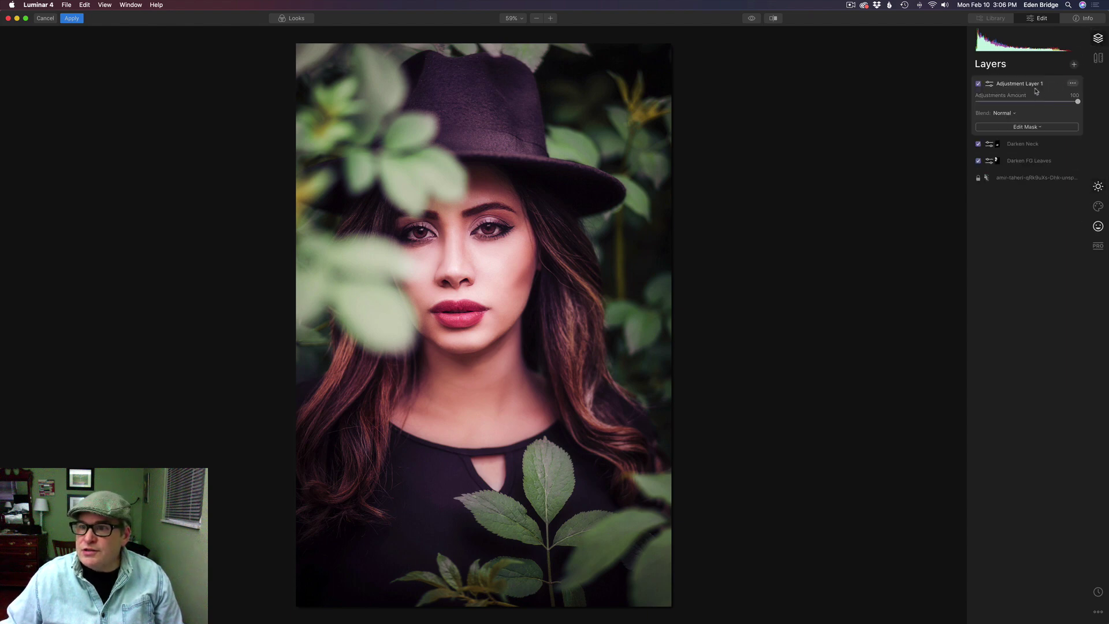
click(1073, 84)
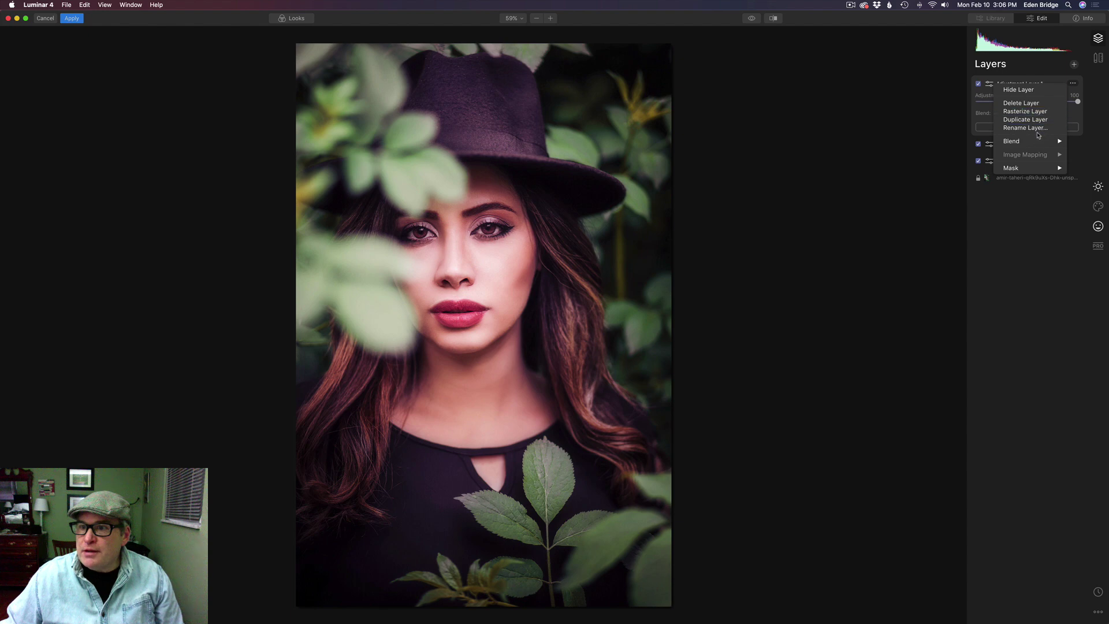
click(1036, 131)
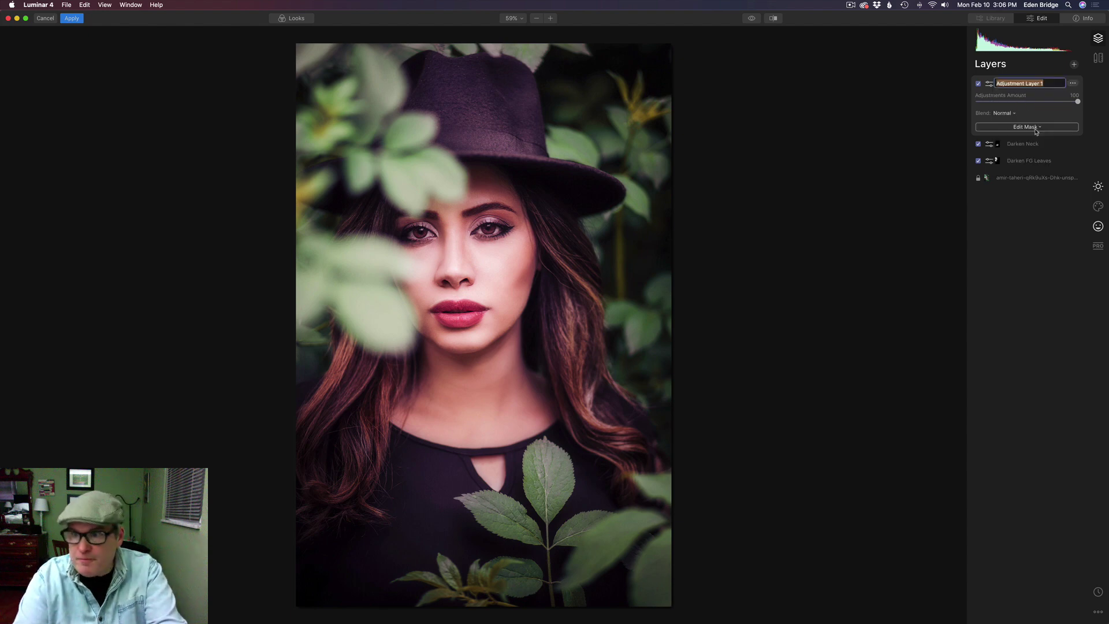
text(Ort)
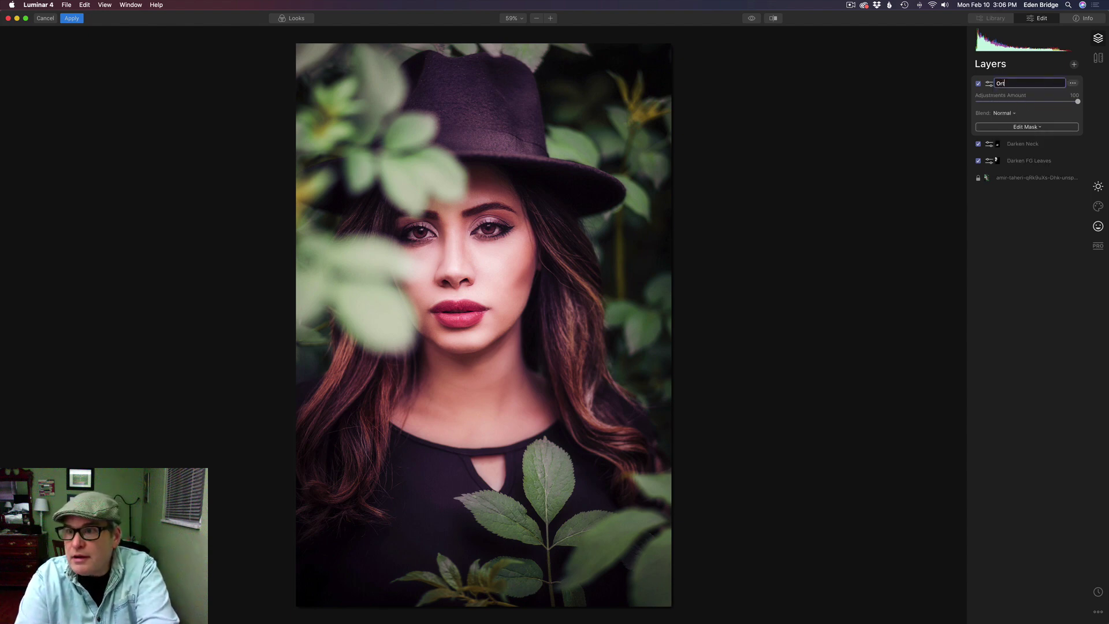
text(on and Vi)
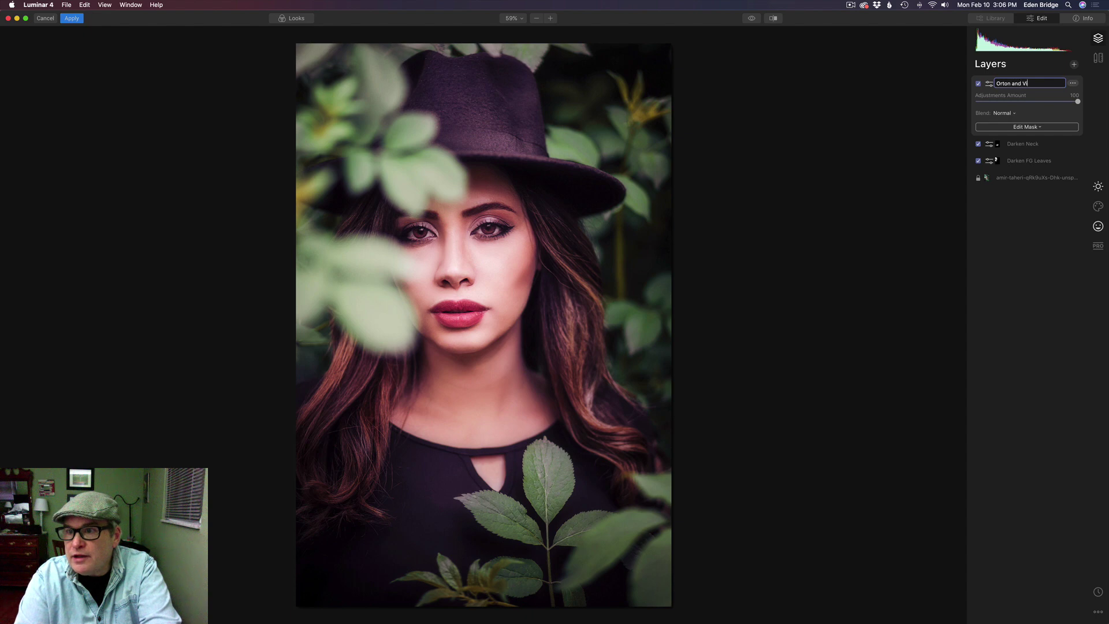
text(gnette)
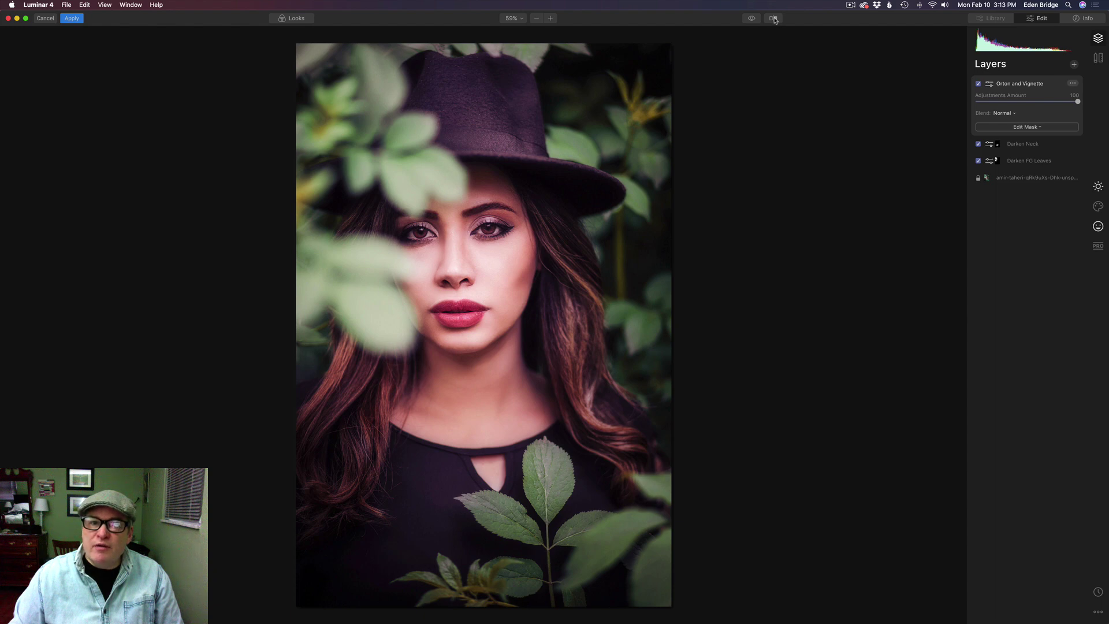
- Compare the original and edited portrait in a before/after split, with the divider running through the middle of the face
click(773, 18)
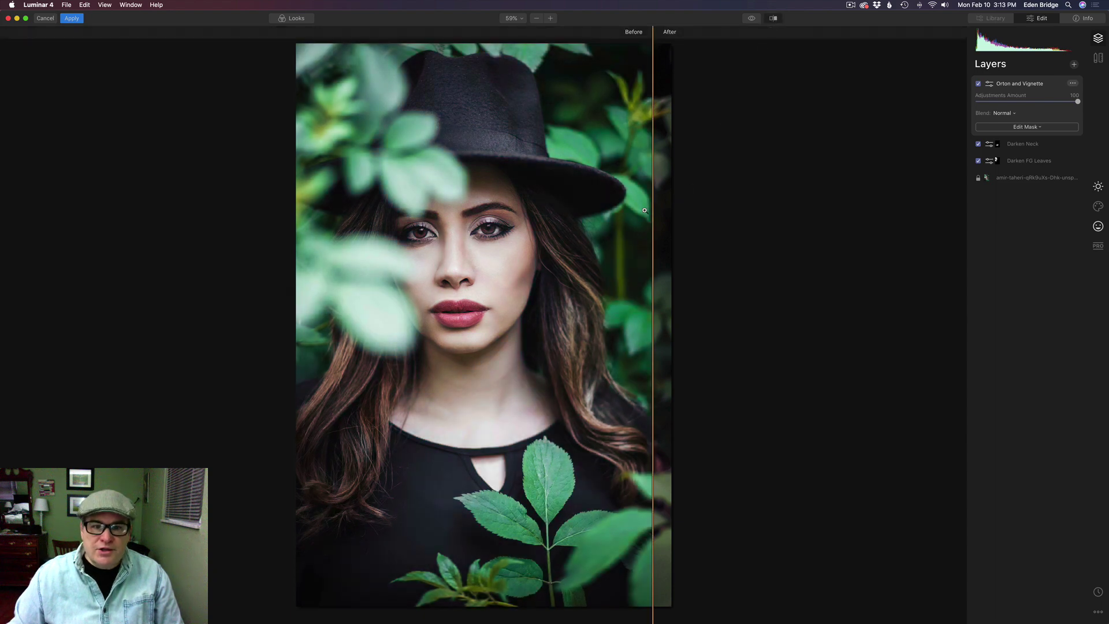
drag(652, 210, 479, 192)
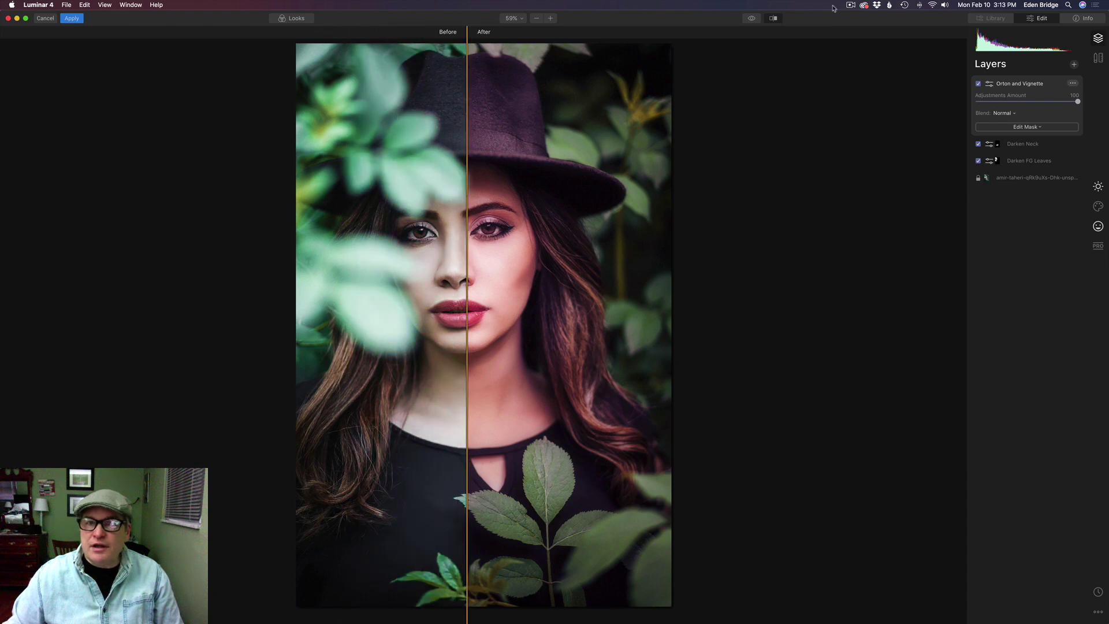
- Close the before/after split and compare the whole original portrait with the edited version
click(775, 20)
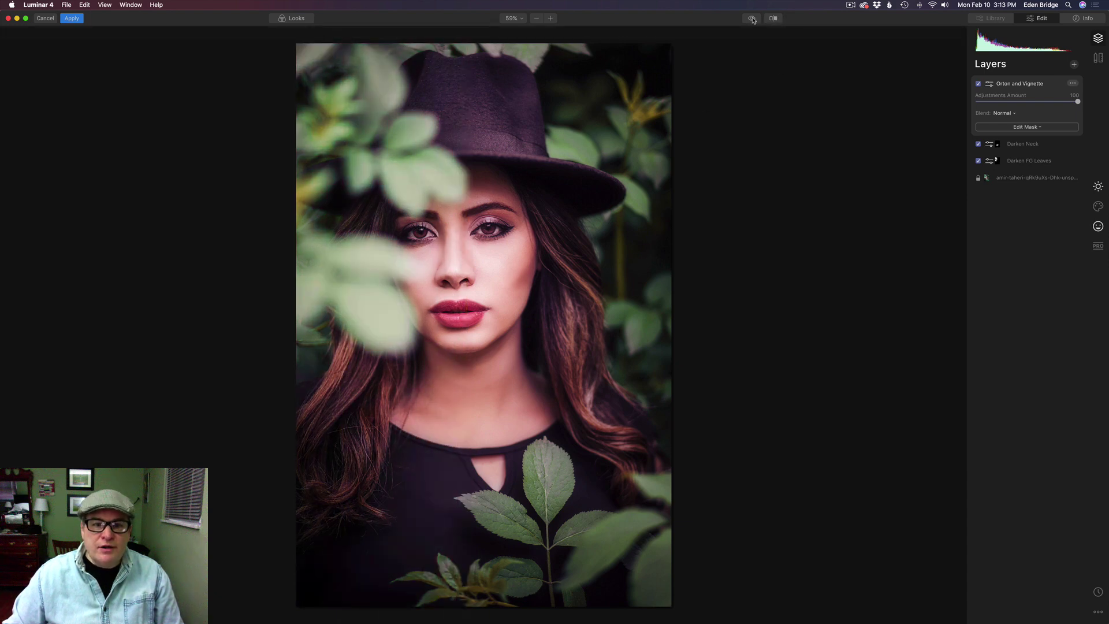
click(752, 18)
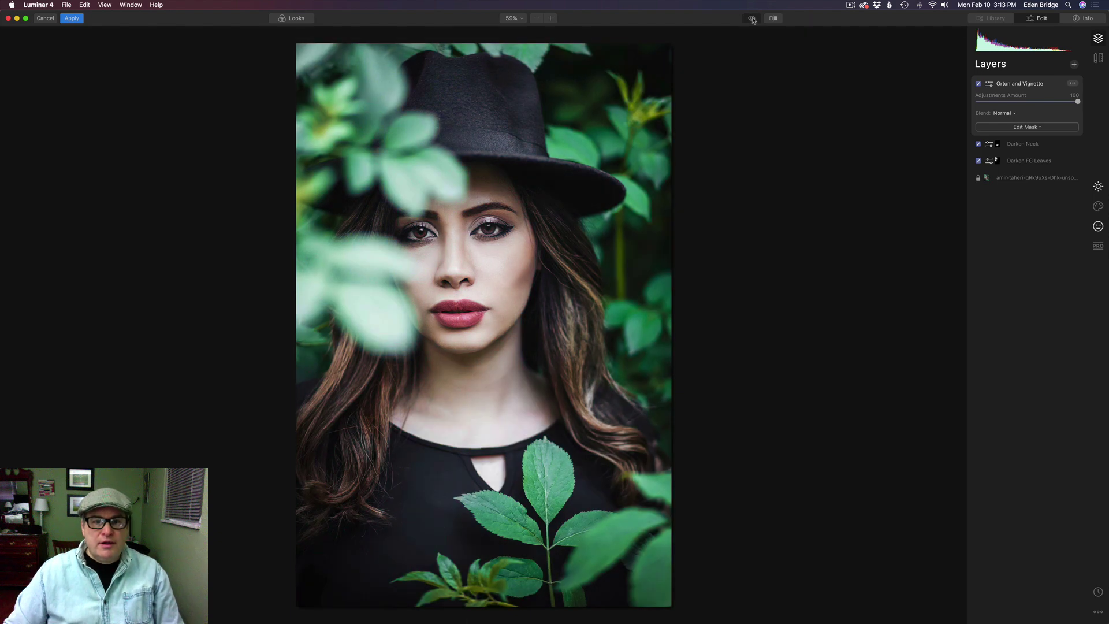
click(751, 20)
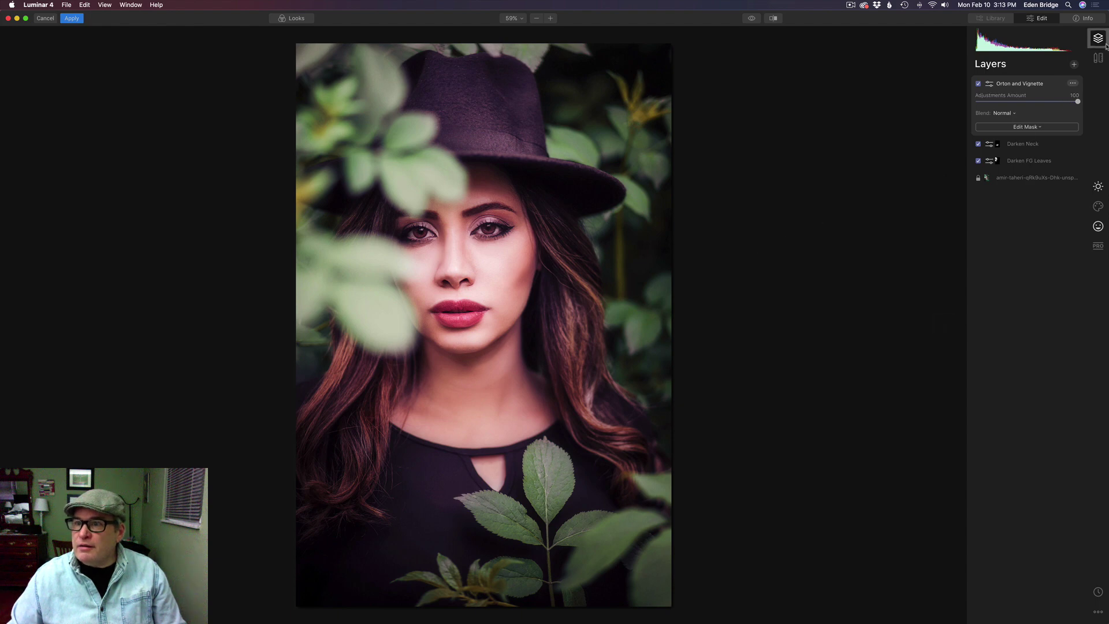
- Create a stamped layer from the edited portrait and hide the Orton and Vignette, Darken Neck and Darken FG Leaves layers beneath it
click(1074, 65)
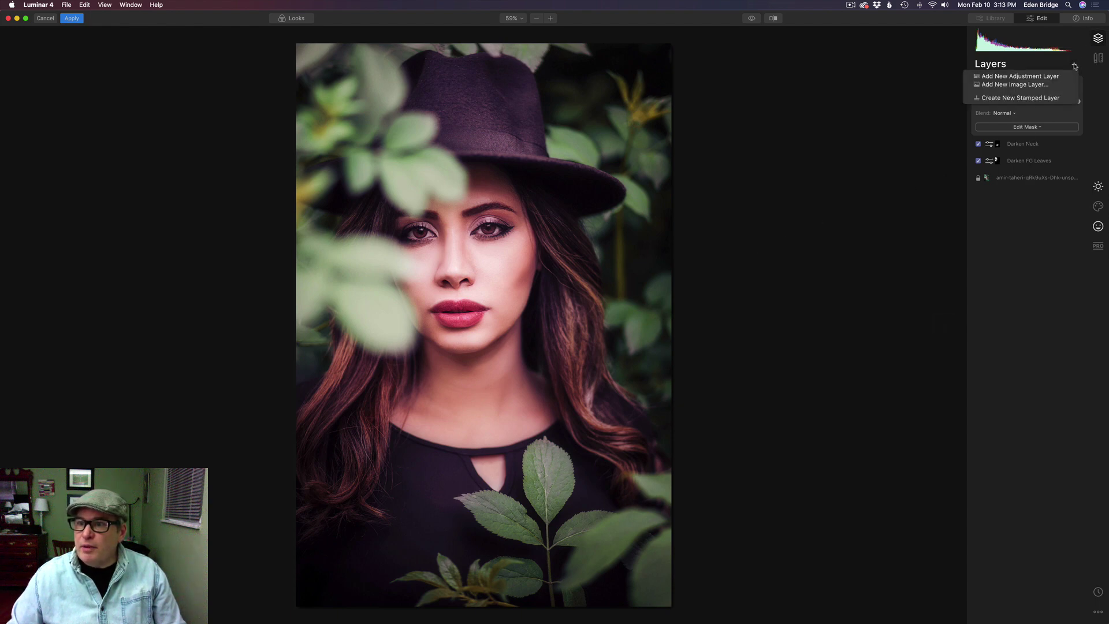
click(1028, 99)
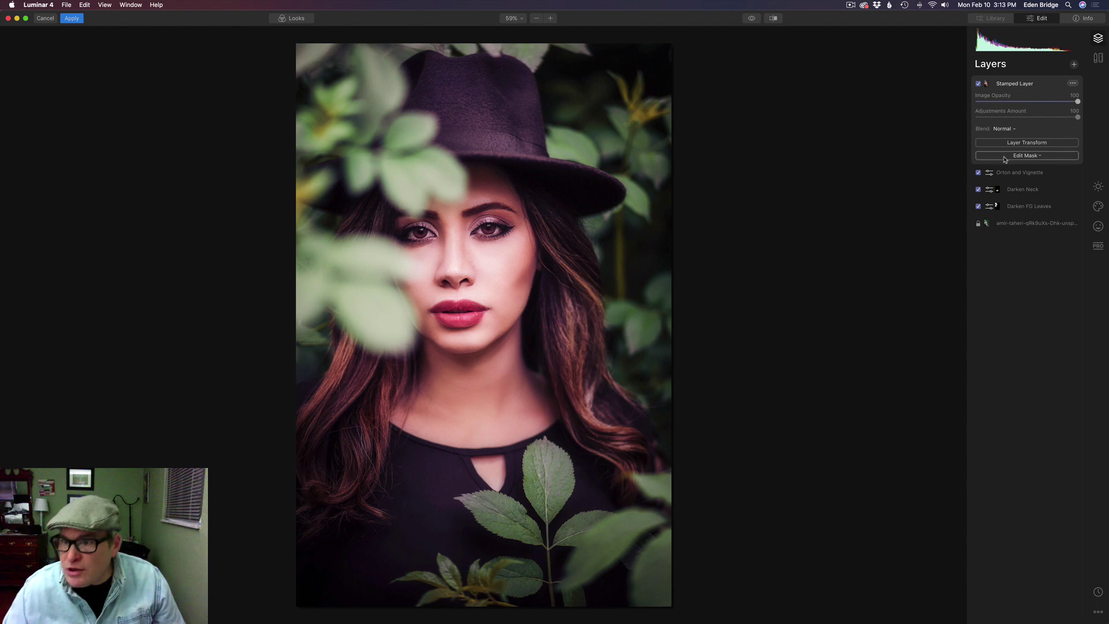
click(978, 173)
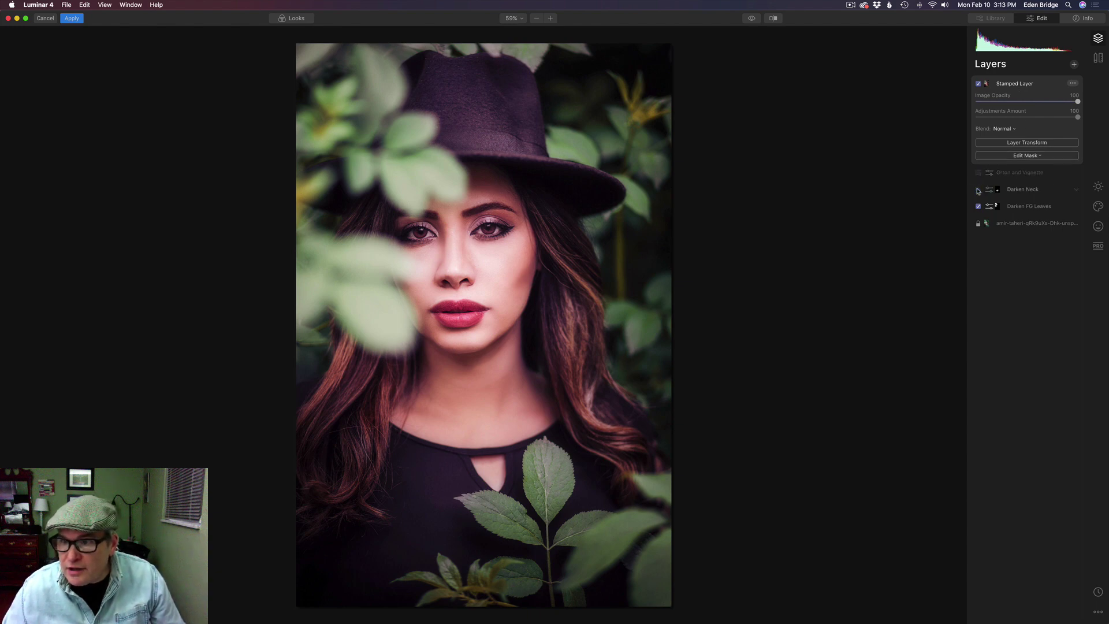
click(978, 189)
click(979, 206)
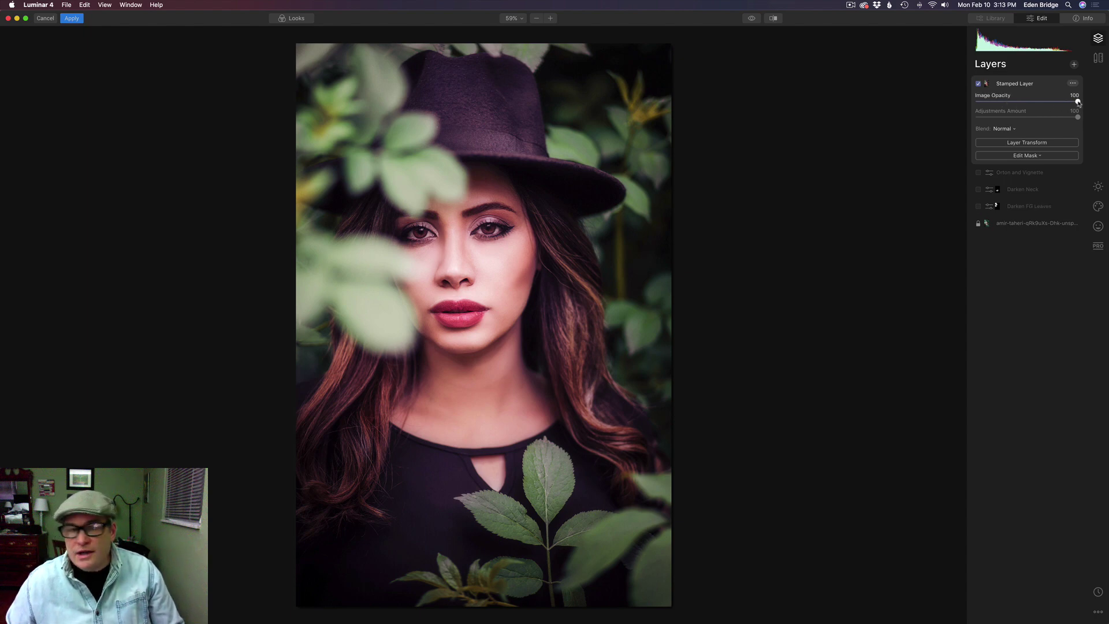
- Try an image opacity of 91 on the stamped layer and restore it to 100
mouse_move(1078, 102)
mouse_down()
mouse_move(949, 100)
mouse_move(1069, 106)
mouse_up()
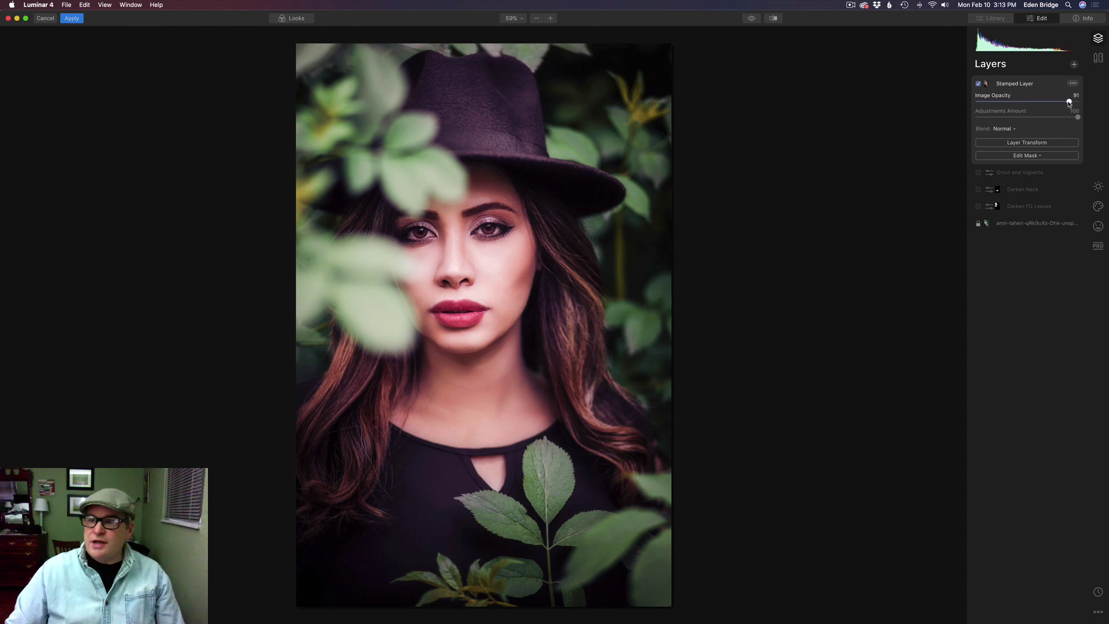
drag(1069, 102, 1097, 107)
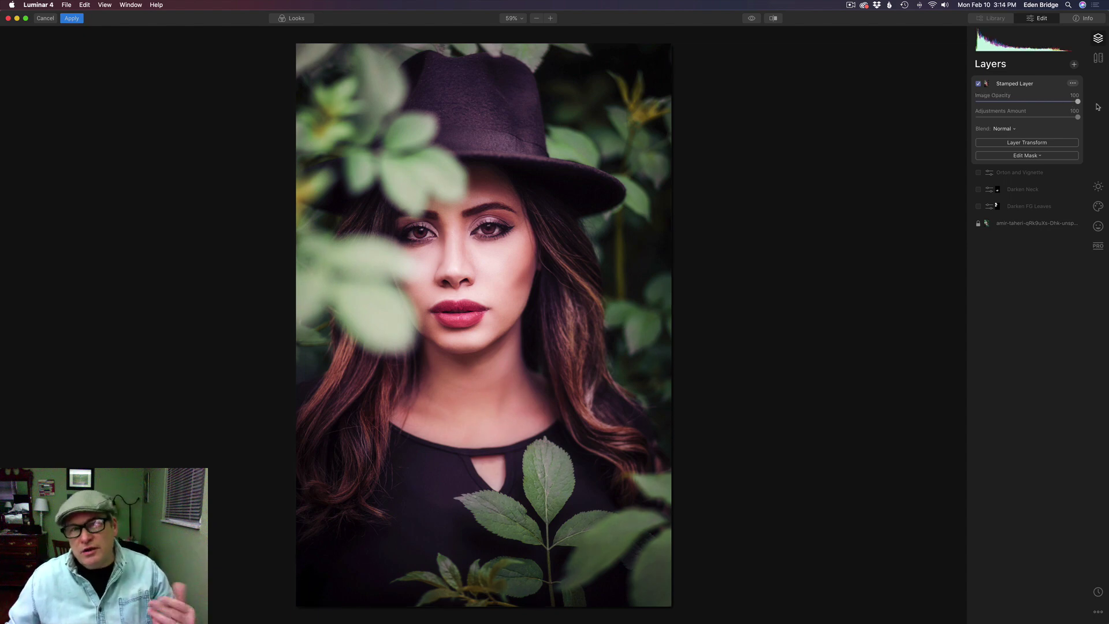